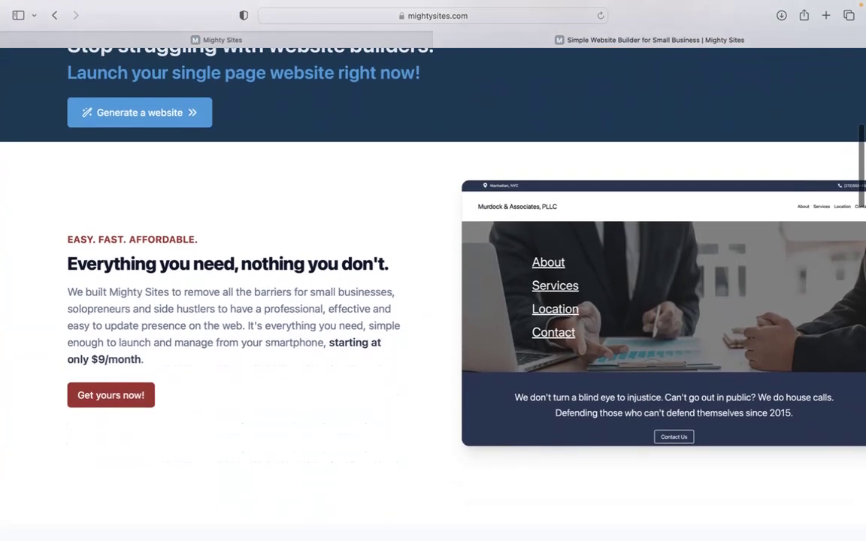
- Look over the mightysites.com marketing homepage, then switch to the Mighty Sites template gallery tab
scroll(432, 300, down, 3)
scroll(433, 301, down, 2)
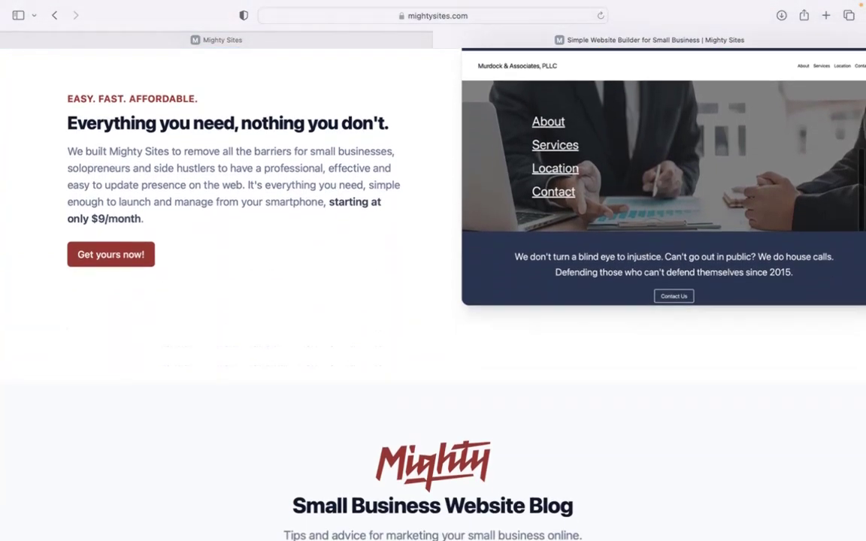
scroll(433, 301, up, 3)
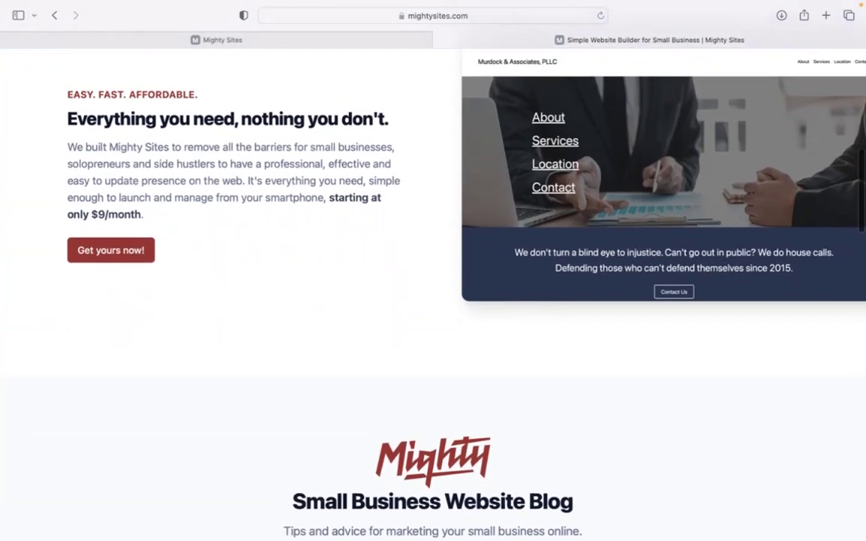
scroll(433, 301, down, 4)
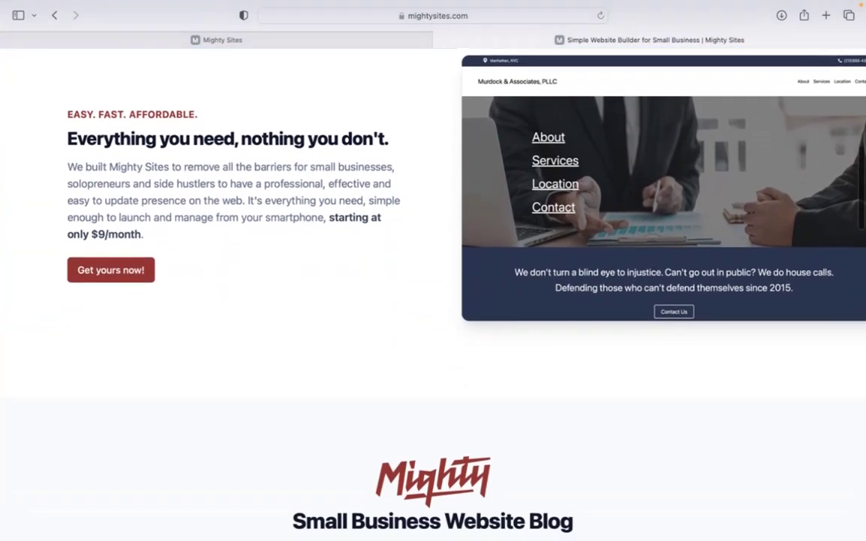
scroll(432, 301, down, 2)
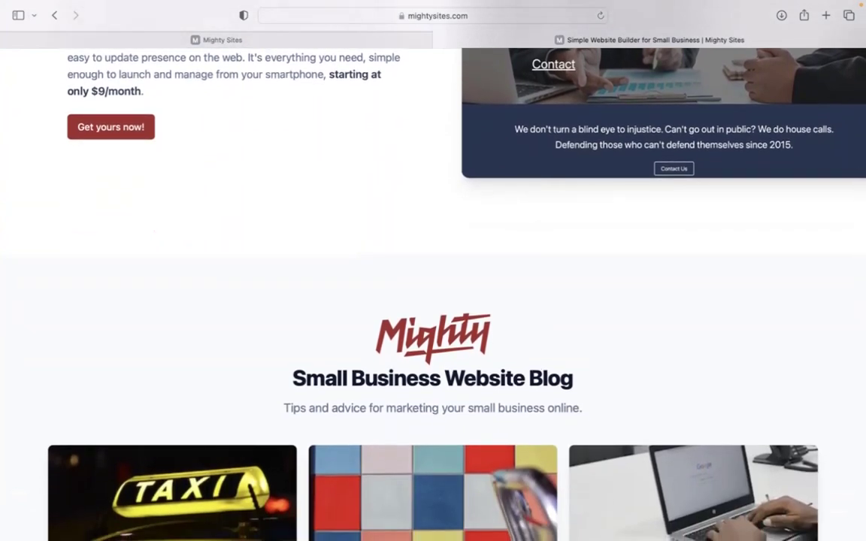
scroll(433, 300, up, 1)
scroll(432, 301, down, 2)
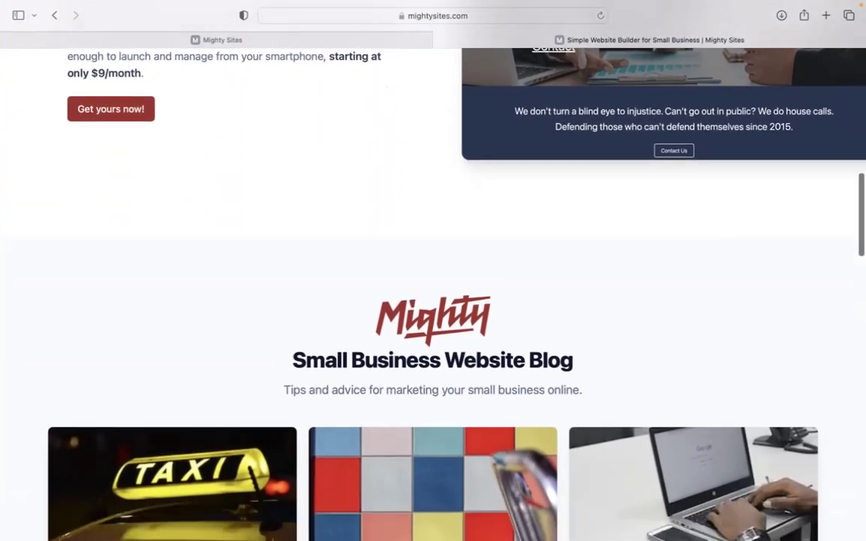
scroll(433, 300, down, 6)
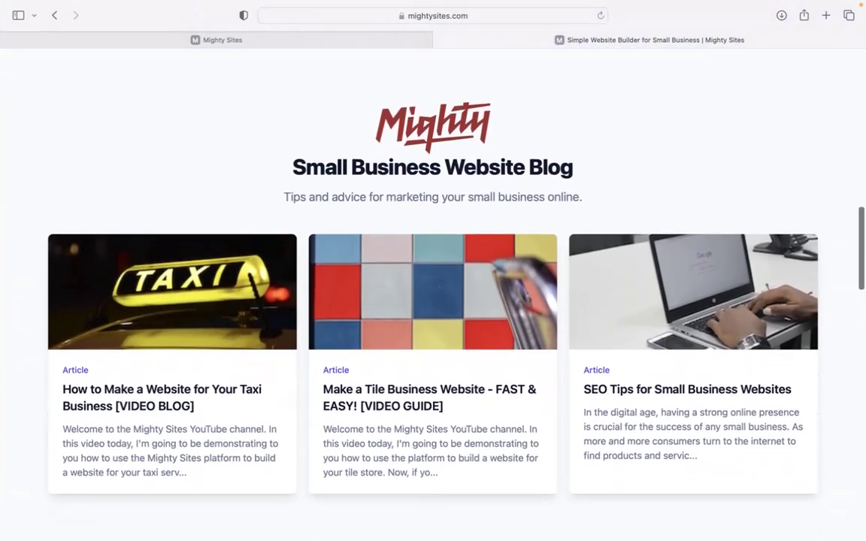
scroll(432, 301, down, 4)
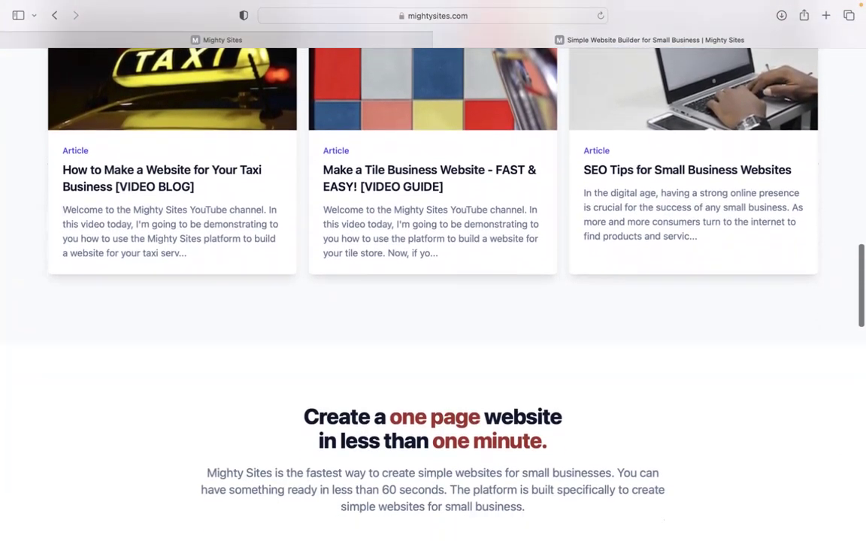
scroll(432, 301, down, 4)
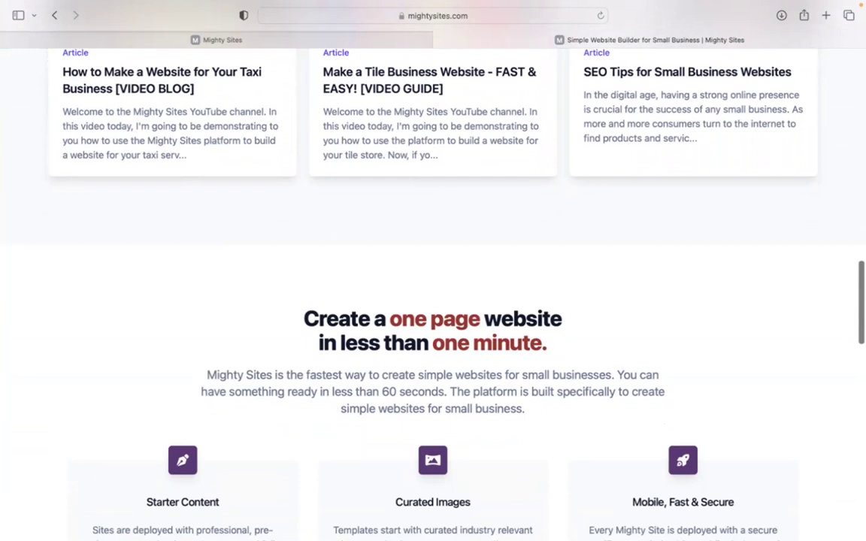
scroll(433, 300, down, 6)
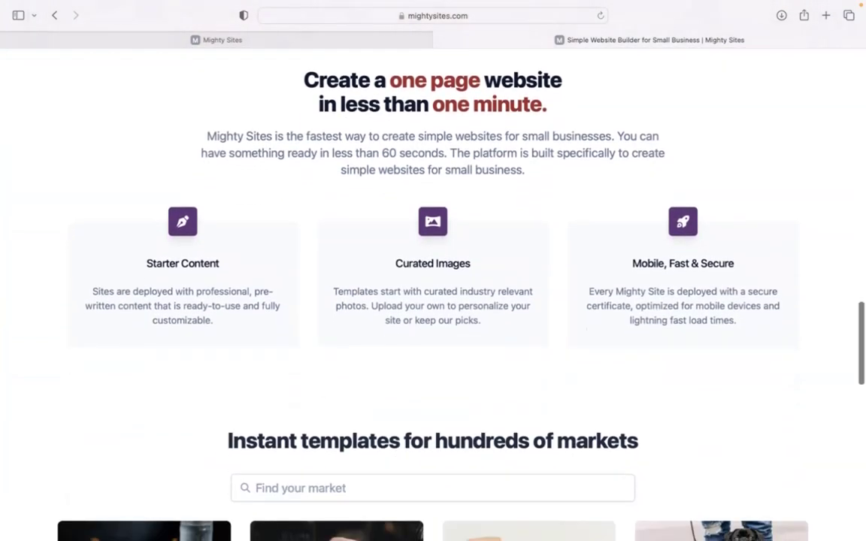
scroll(433, 300, down, 1)
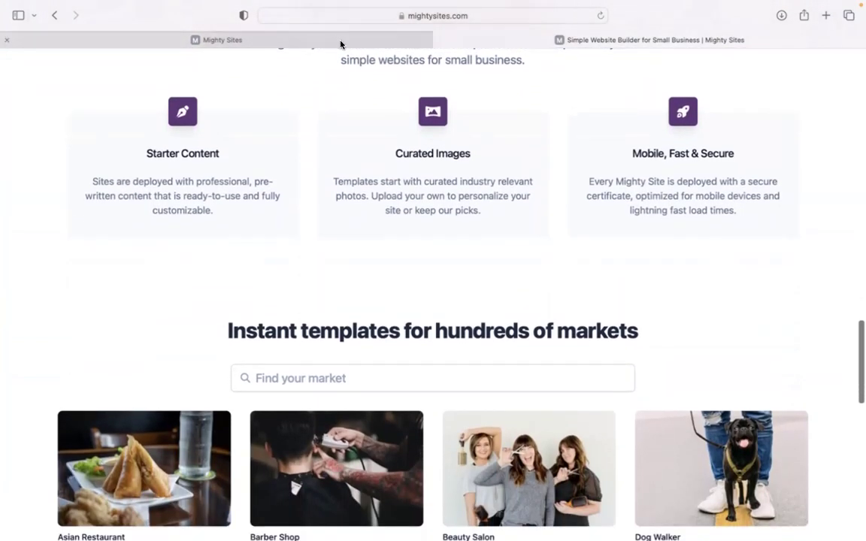
click(340, 40)
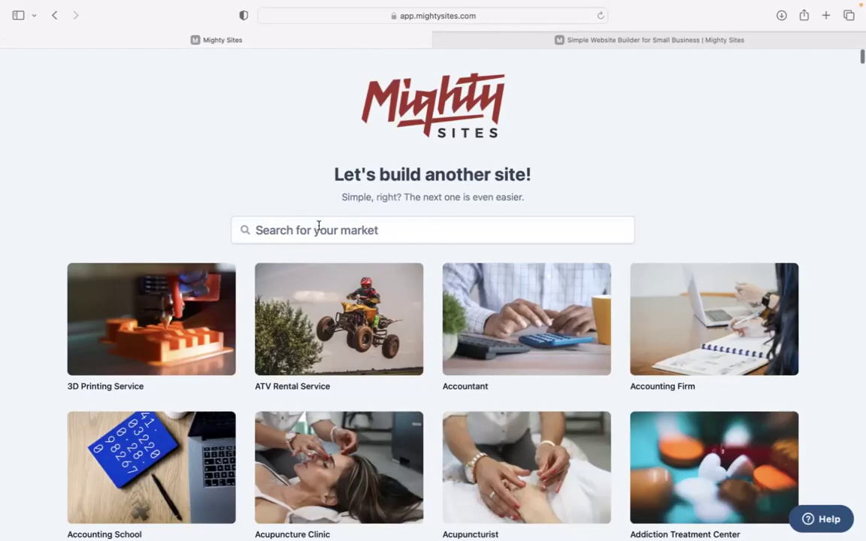
scroll(215, 179, down, 5)
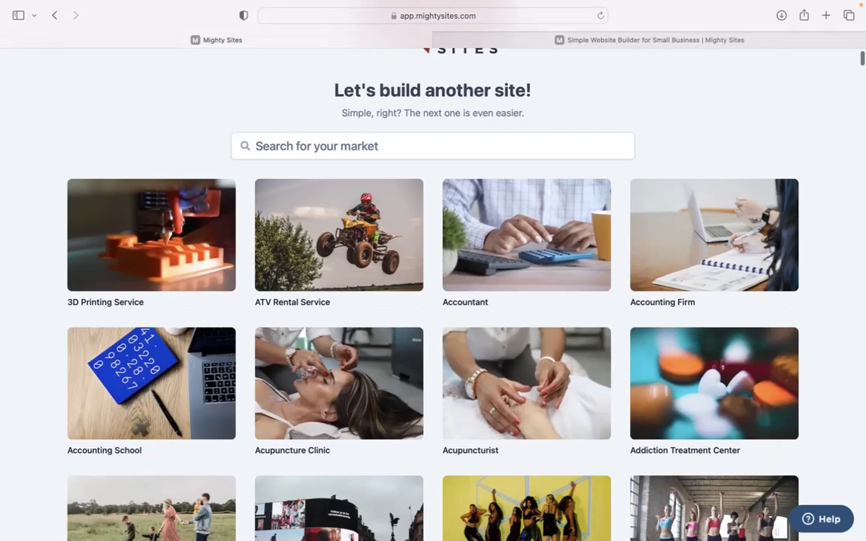
scroll(433, 271, down, 6)
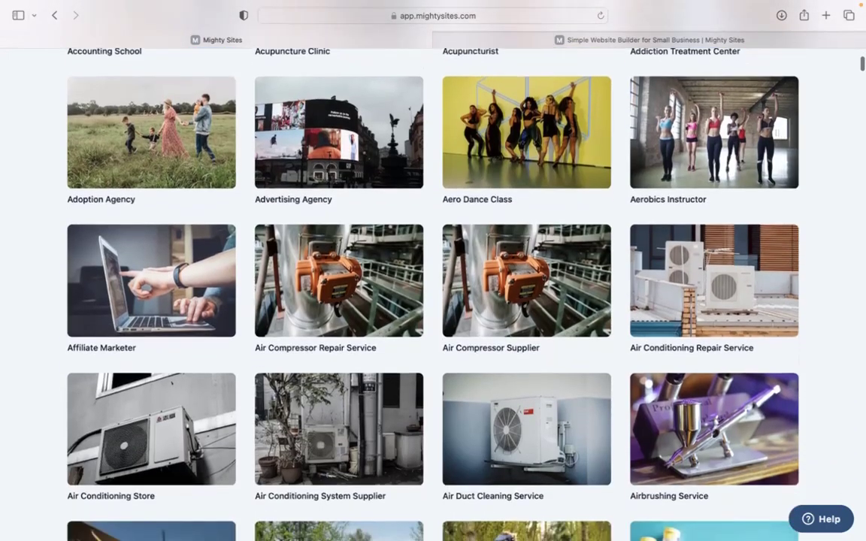
scroll(433, 271, down, 3)
scroll(433, 271, up, 4)
scroll(433, 271, up, 6)
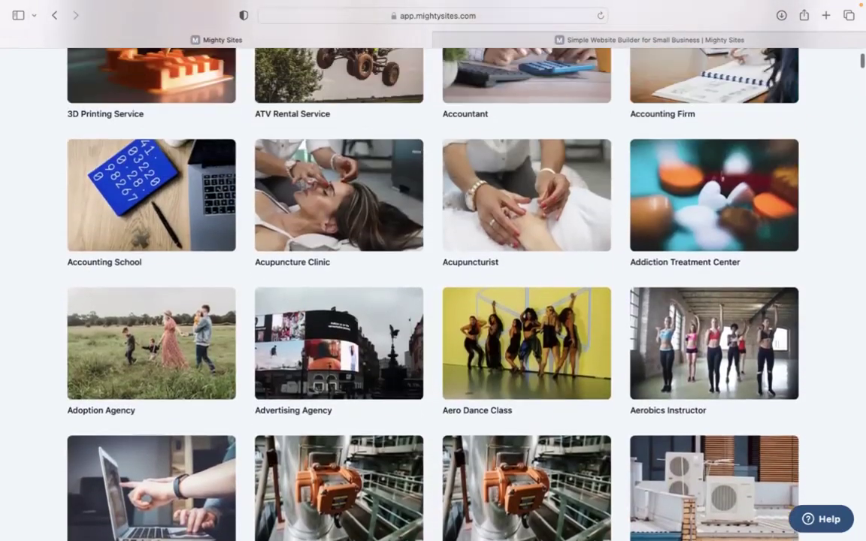
scroll(432, 270, up, 2)
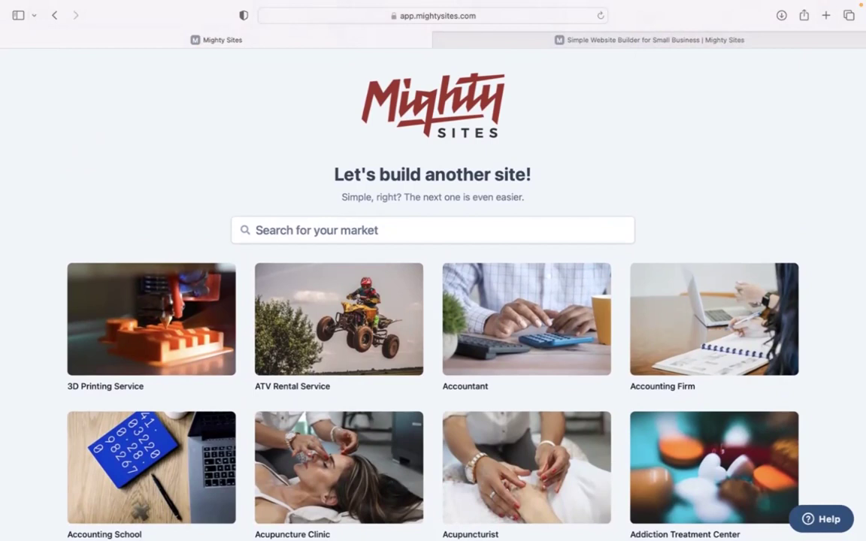
scroll(339, 192, down, 1)
click(340, 193)
- Create a Pregnancy Care Center site named Heartland Natal in Denver, Colorado, as a Service business
text(pregna)
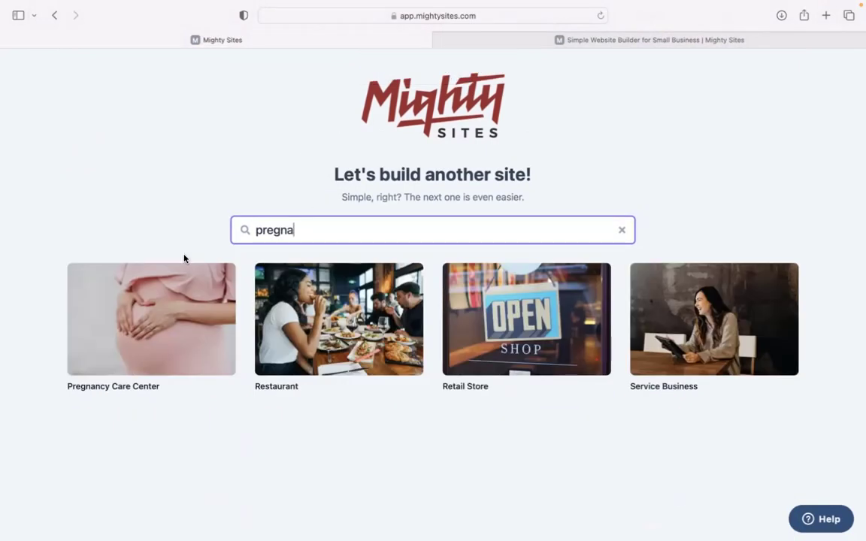
click(174, 332)
text(Heartland Natal)
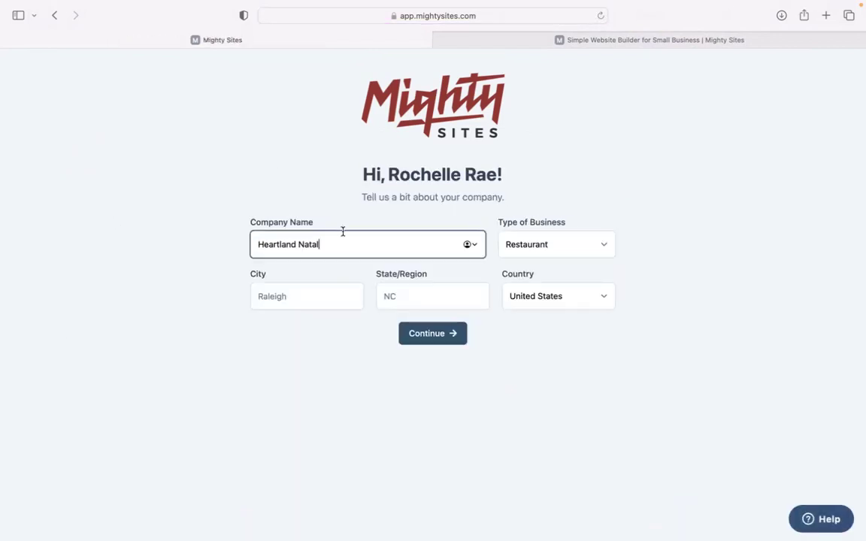
click(290, 295)
text(Denver)
key(Tab)
text(Coloradio)
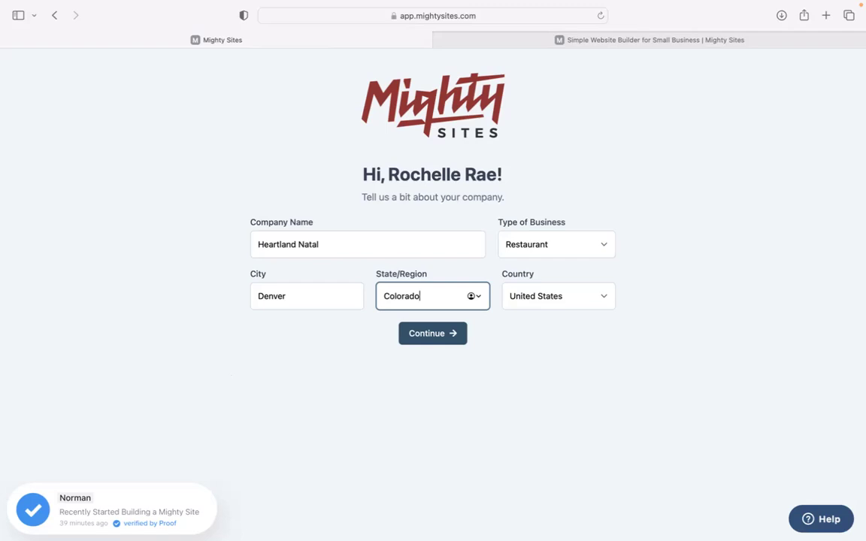
click(550, 253)
click(551, 265)
click(436, 333)
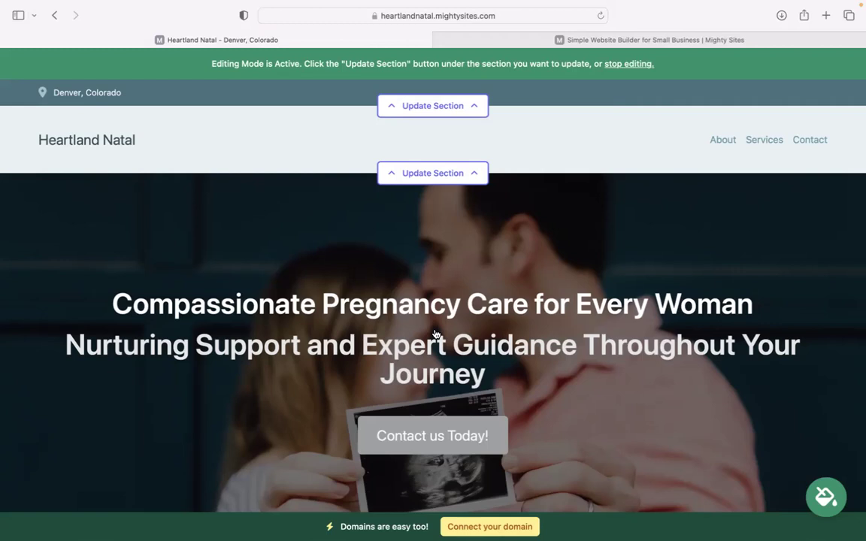
scroll(434, 334, down, 3)
drag(91, 193, 723, 275)
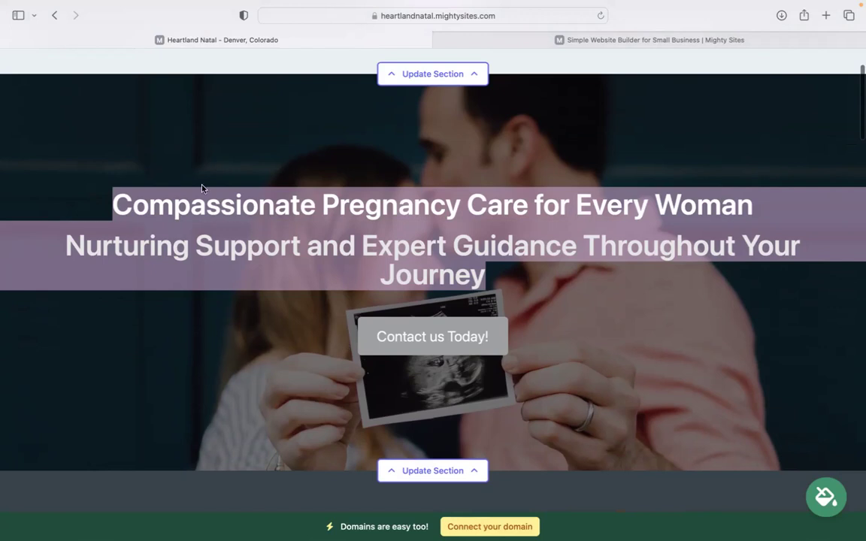
click(202, 188)
scroll(201, 188, down, 10)
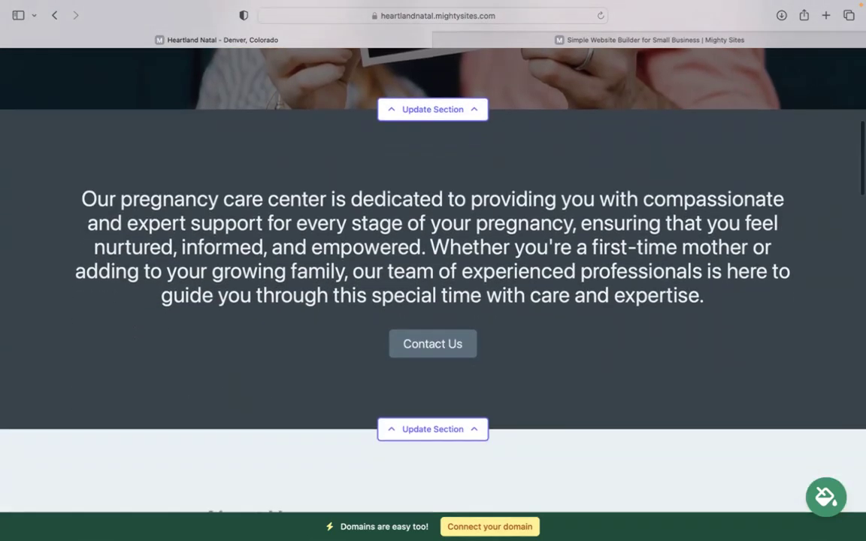
scroll(203, 197, down, 5)
scroll(202, 197, up, 10)
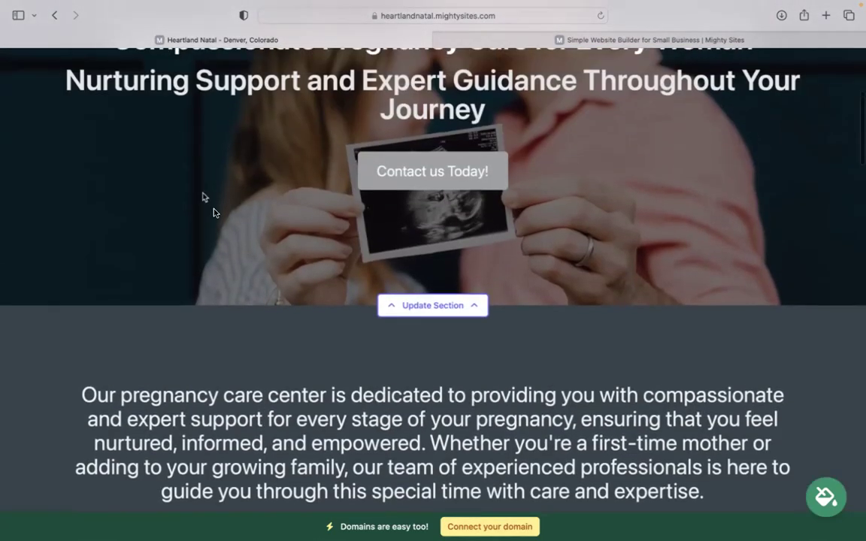
scroll(290, 189, up, 2)
scroll(290, 189, down, 8)
scroll(433, 279, down, 5)
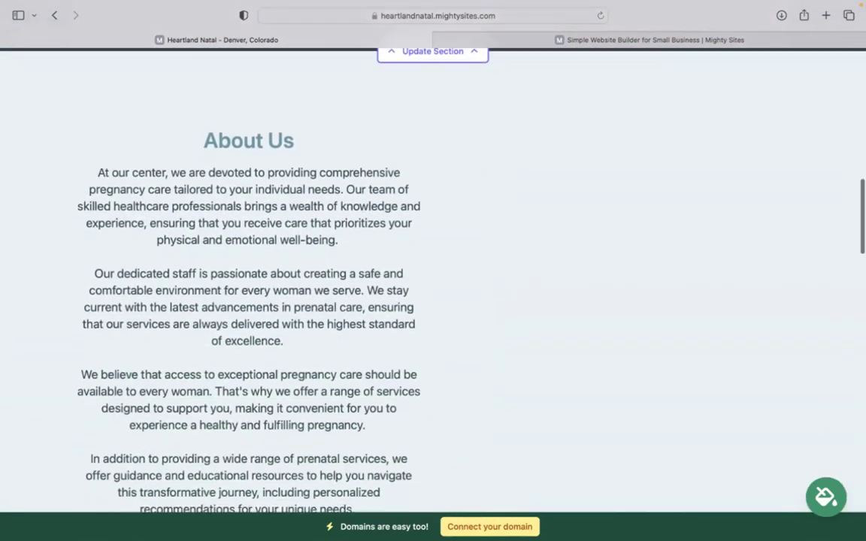
scroll(433, 279, down, 5)
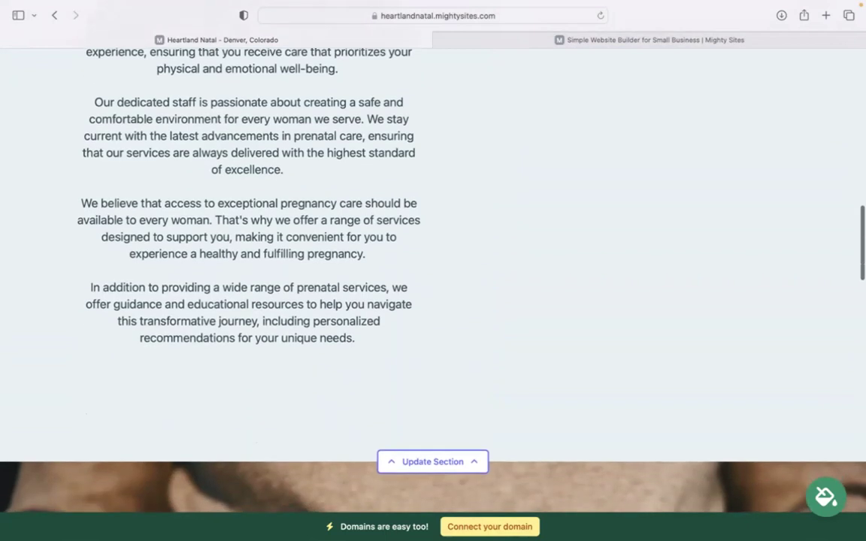
scroll(433, 280, down, 3)
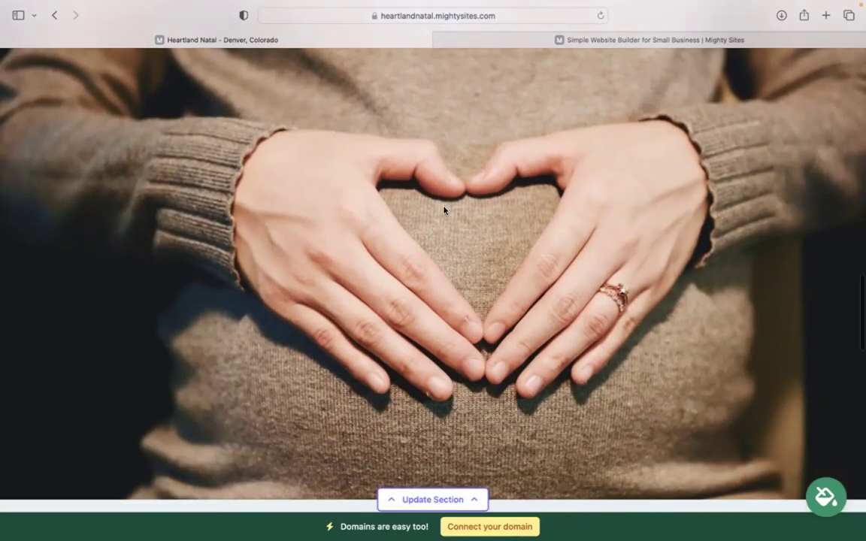
scroll(461, 291, down, 2)
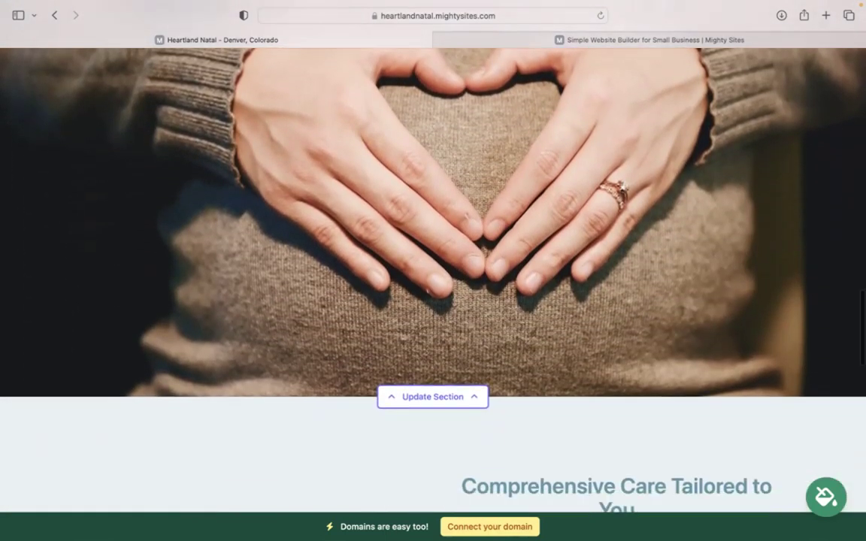
scroll(433, 256, down, 1)
scroll(433, 256, up, 2)
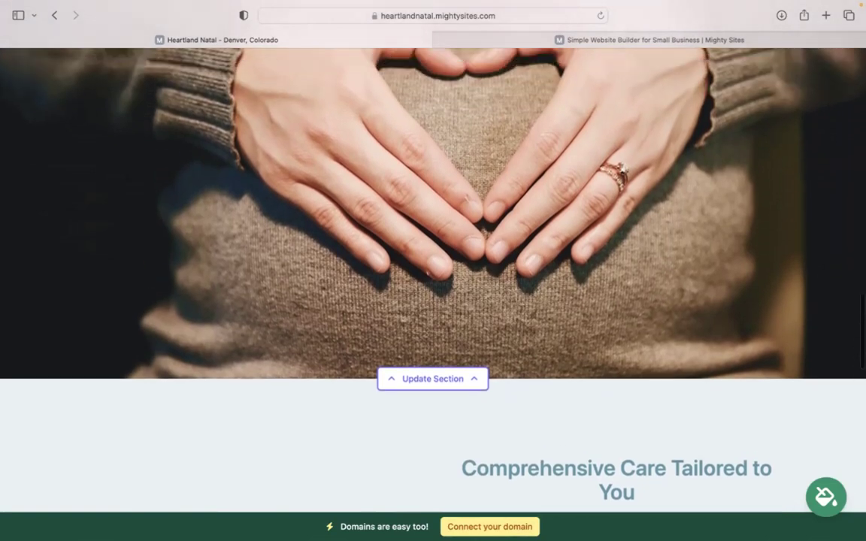
scroll(432, 280, up, 6)
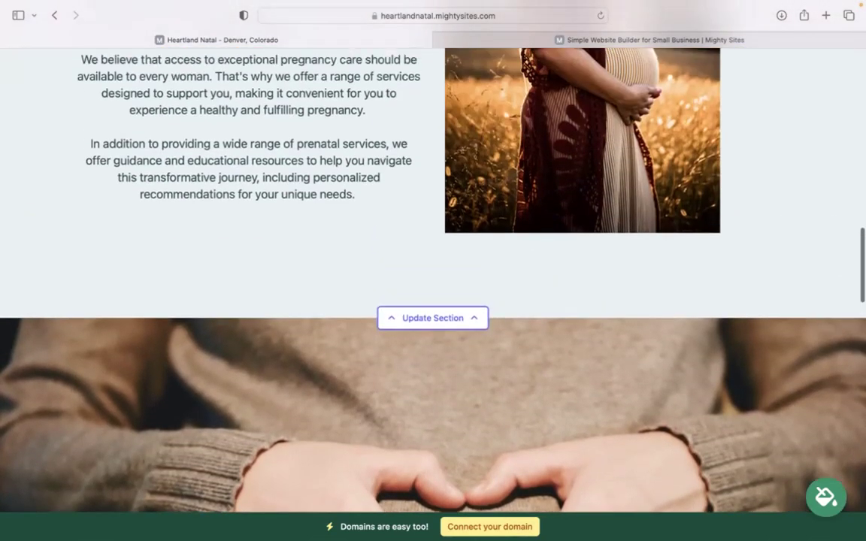
scroll(432, 271, up, 2)
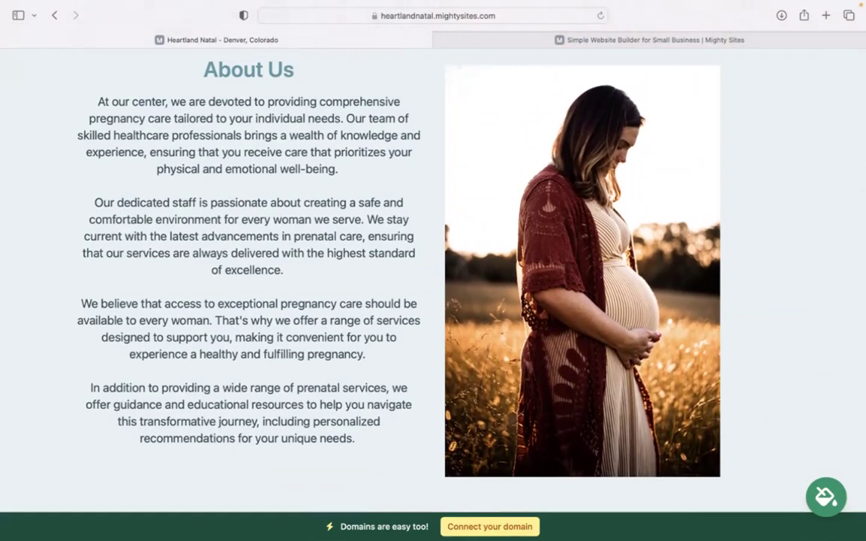
scroll(433, 280, down, 8)
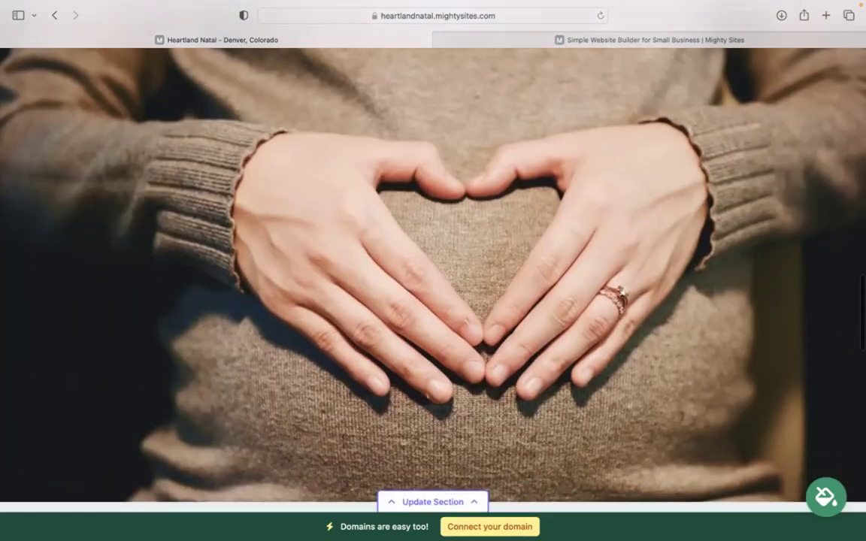
scroll(433, 270, down, 4)
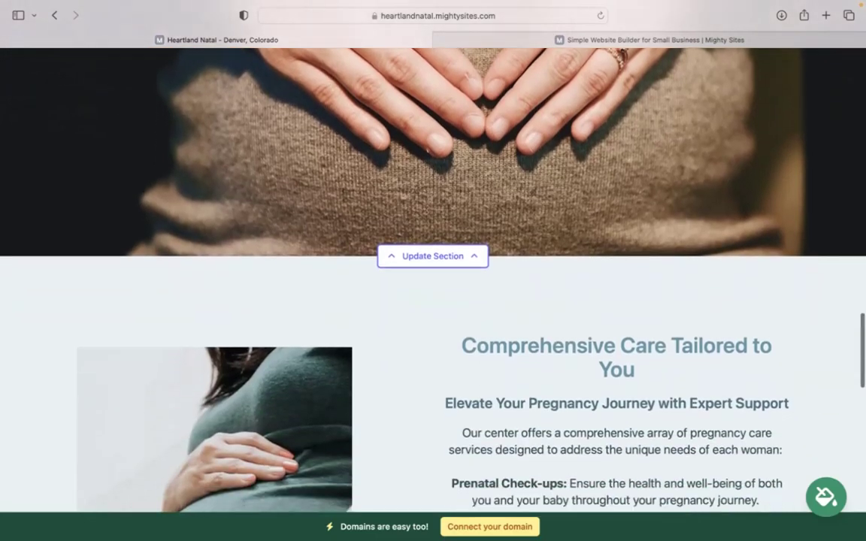
scroll(433, 271, down, 4)
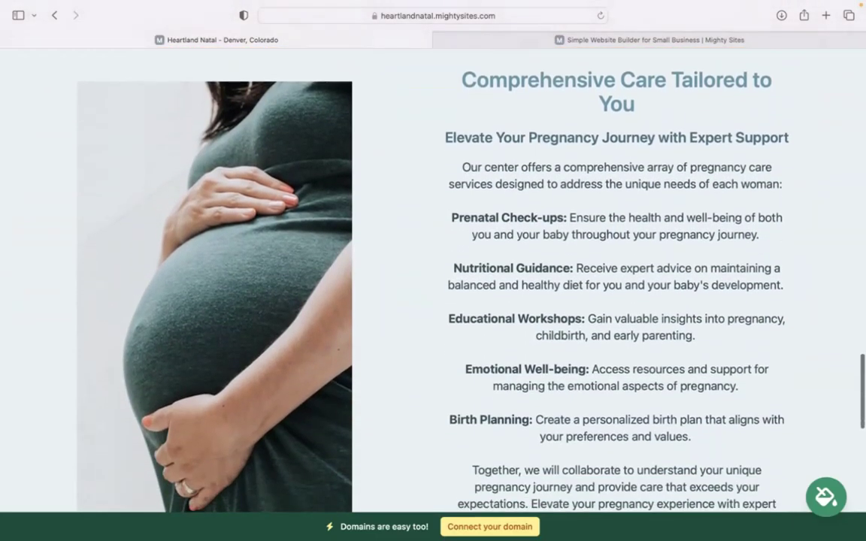
scroll(433, 271, down, 10)
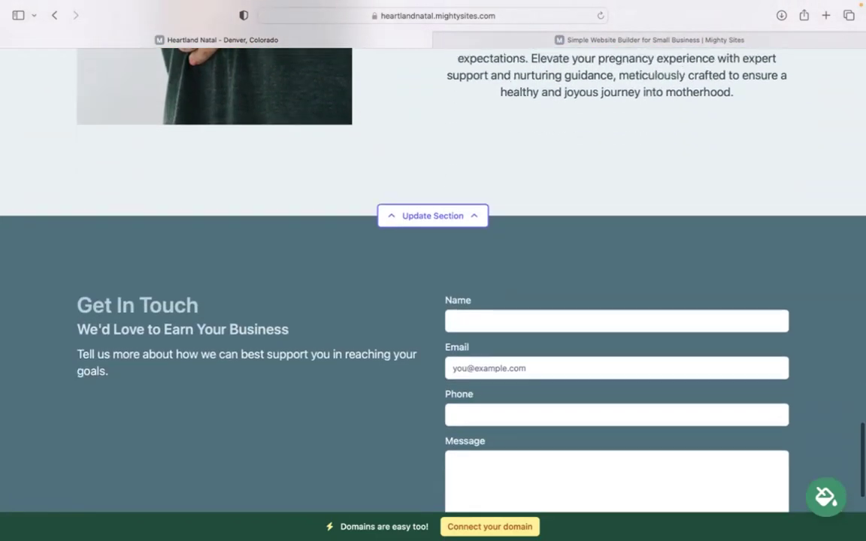
scroll(432, 271, up, 14)
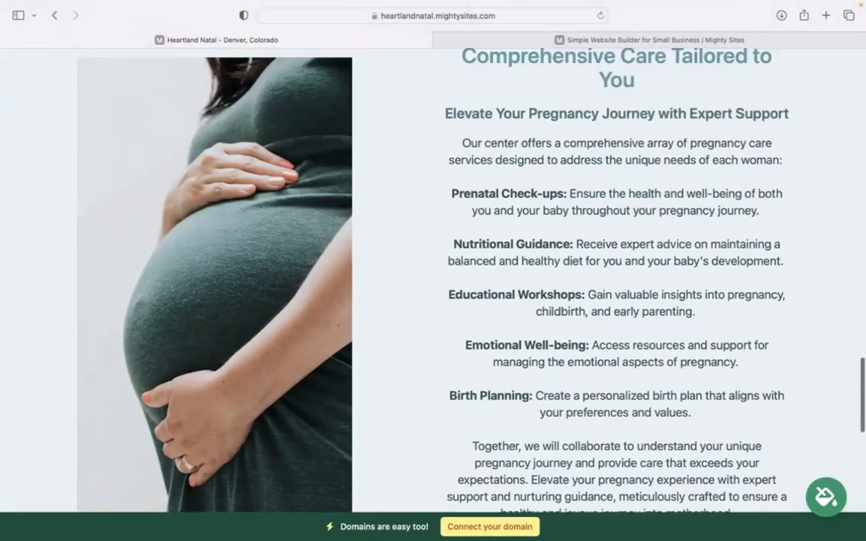
scroll(433, 270, up, 15)
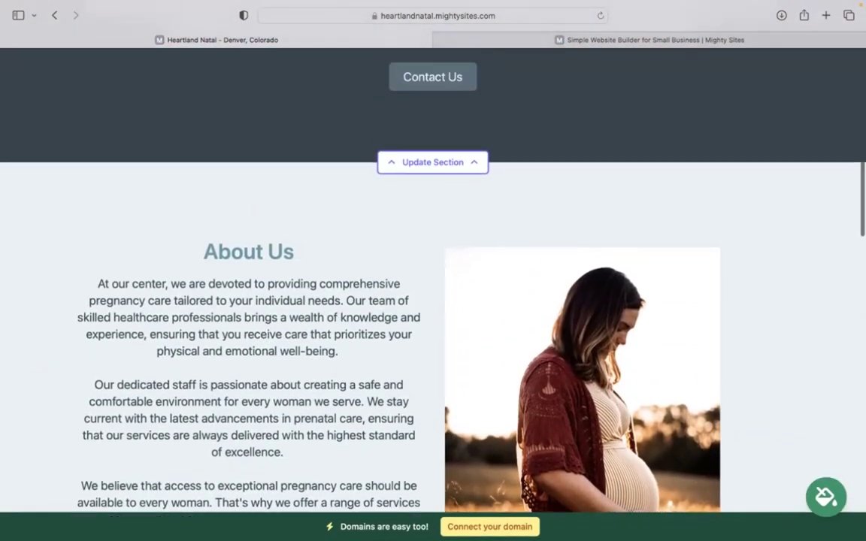
scroll(432, 271, up, 8)
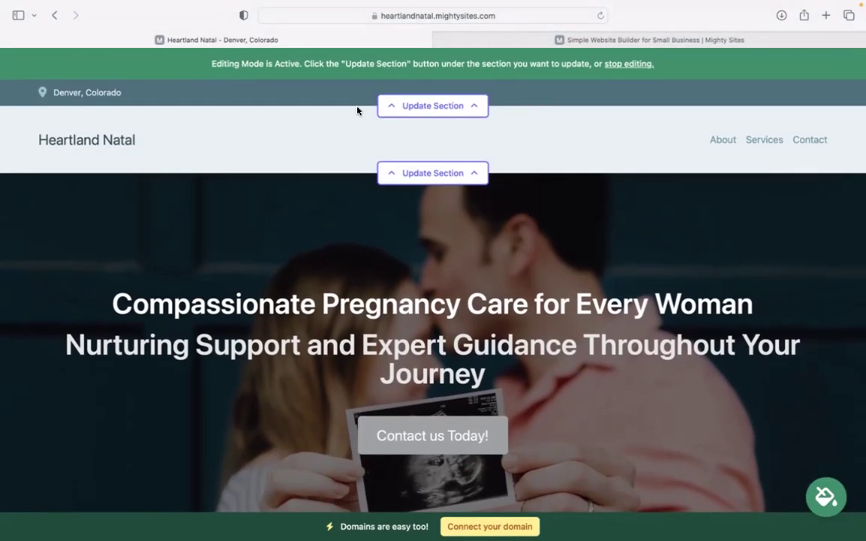
- Enter the organization's email, set it to show on the site, and add the phone number
click(461, 113)
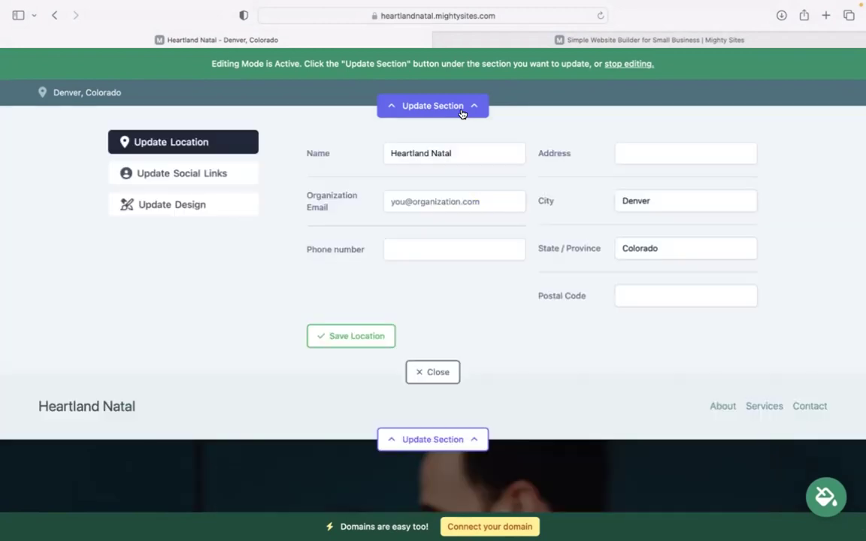
click(456, 197)
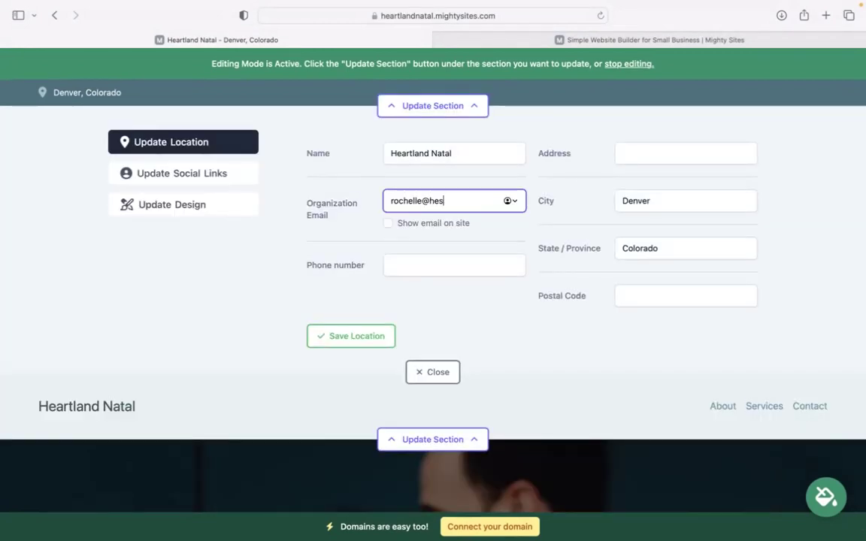
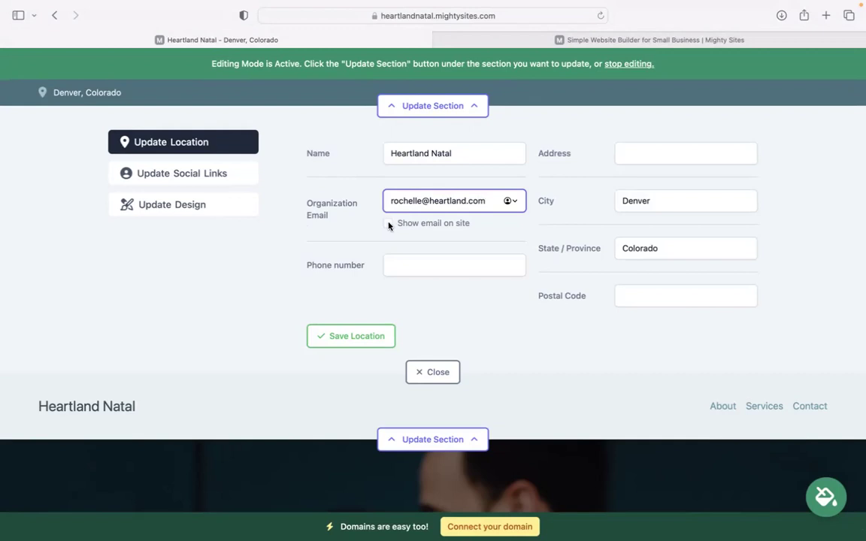
click(388, 223)
click(416, 263)
text(484-39393)
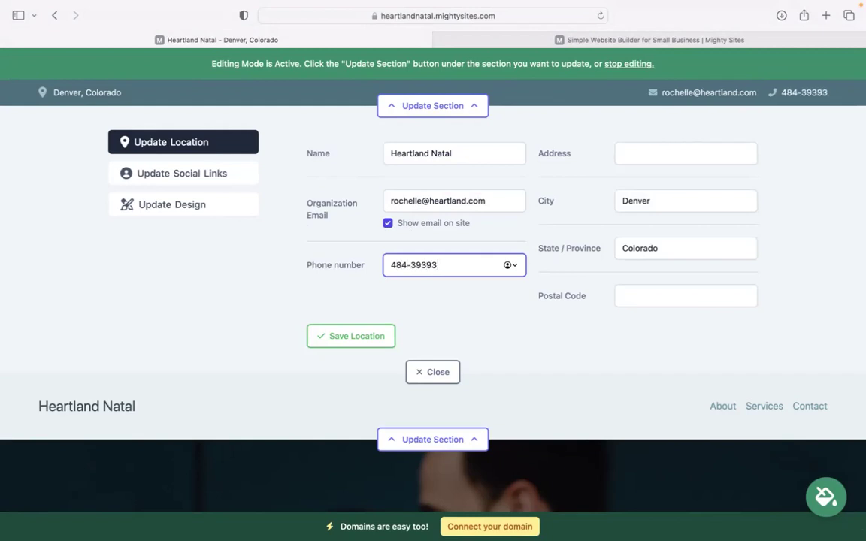
- Add the street address and postal code, then save the location details
click(685, 154)
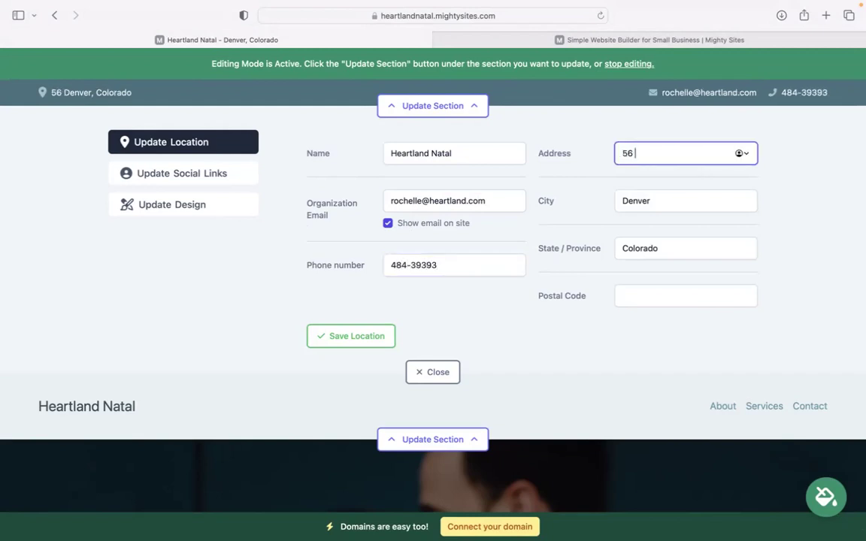
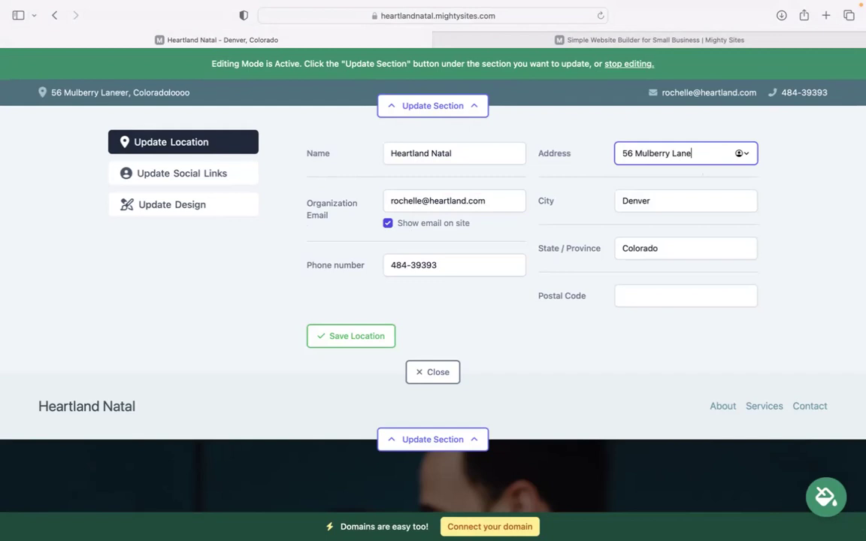
click(662, 294)
text(4933)
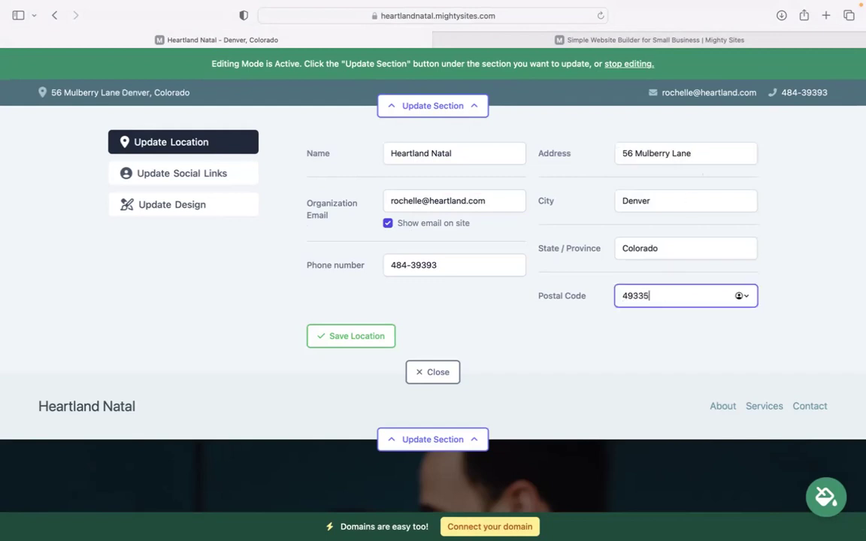
text(5)
click(376, 336)
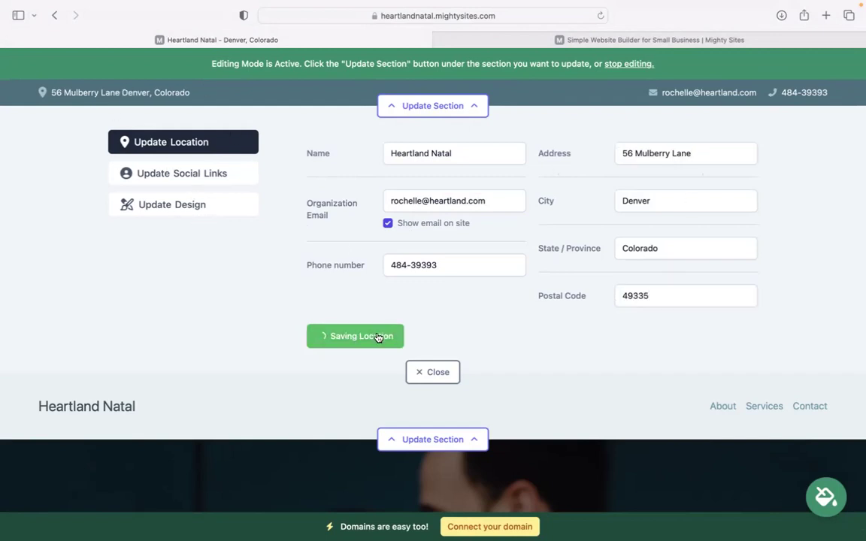
- Save the social links unchanged and bring up the header's logo settings
click(207, 173)
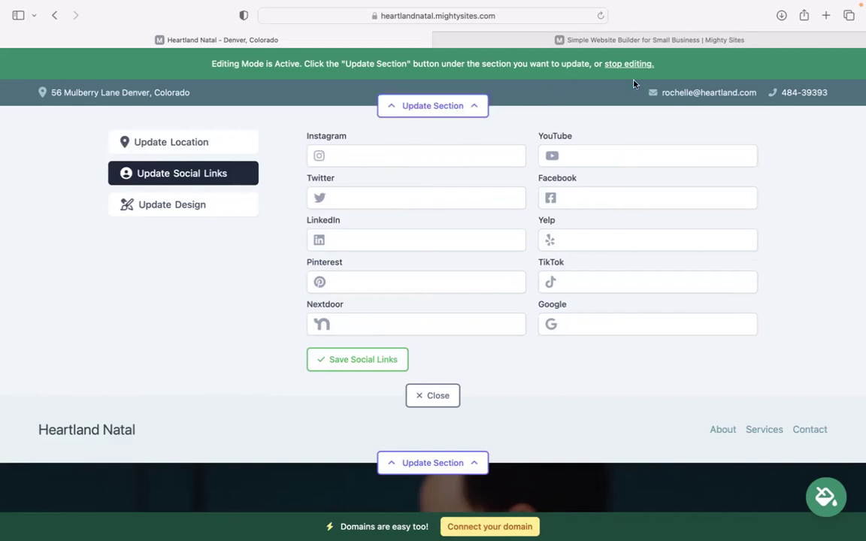
click(351, 361)
click(429, 395)
click(439, 175)
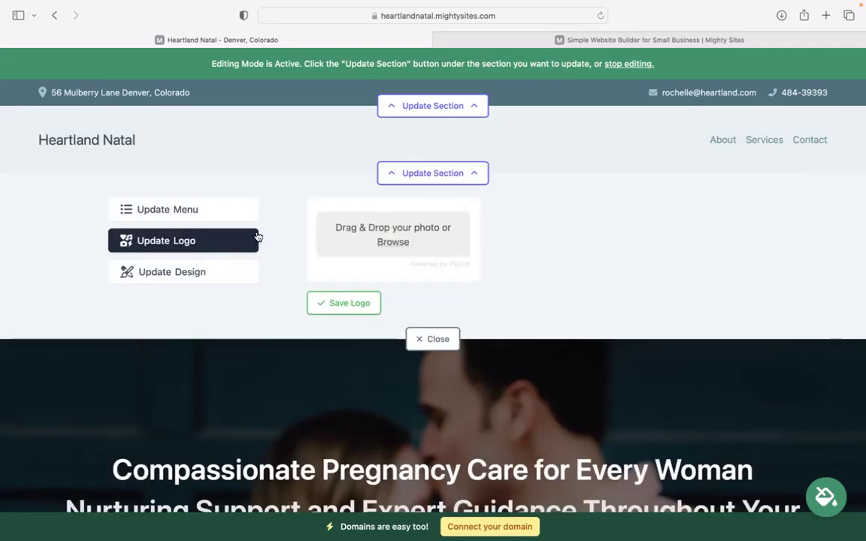
- Upload the Mighty Sites logo image, save it to the header, and enlarge it once
click(393, 242)
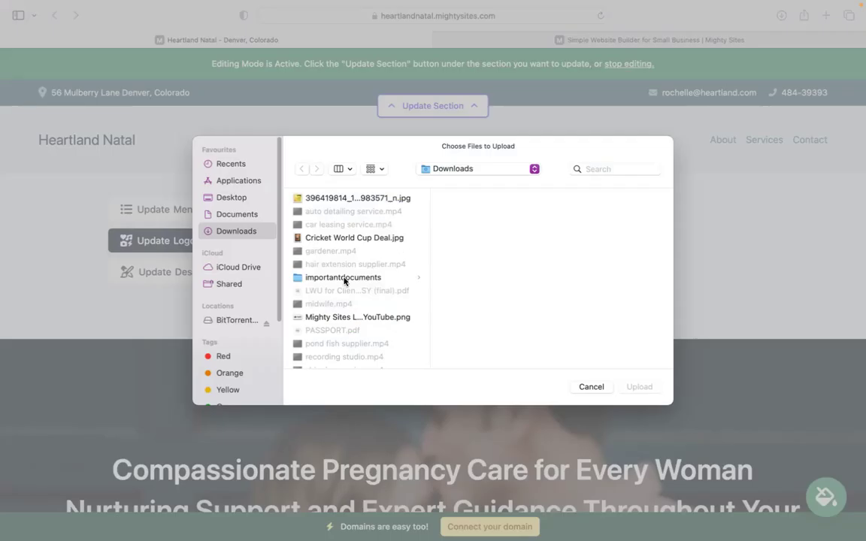
click(368, 318)
click(636, 387)
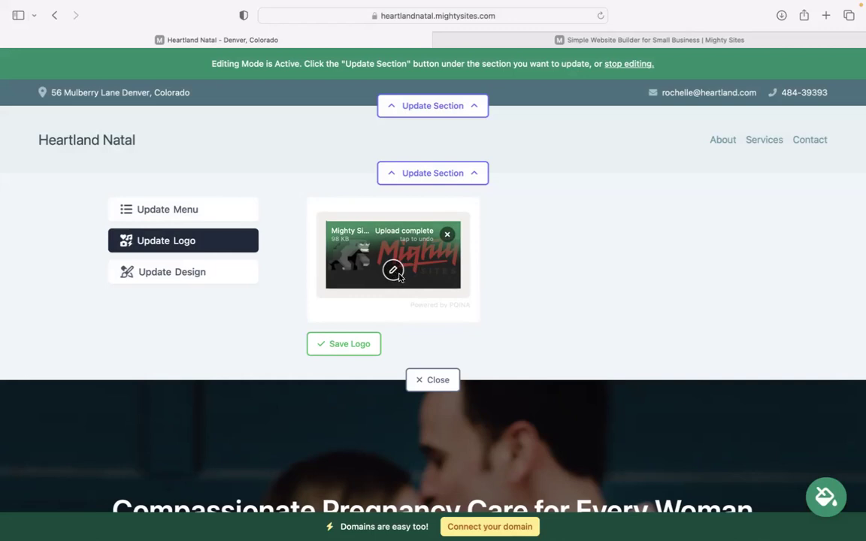
click(356, 342)
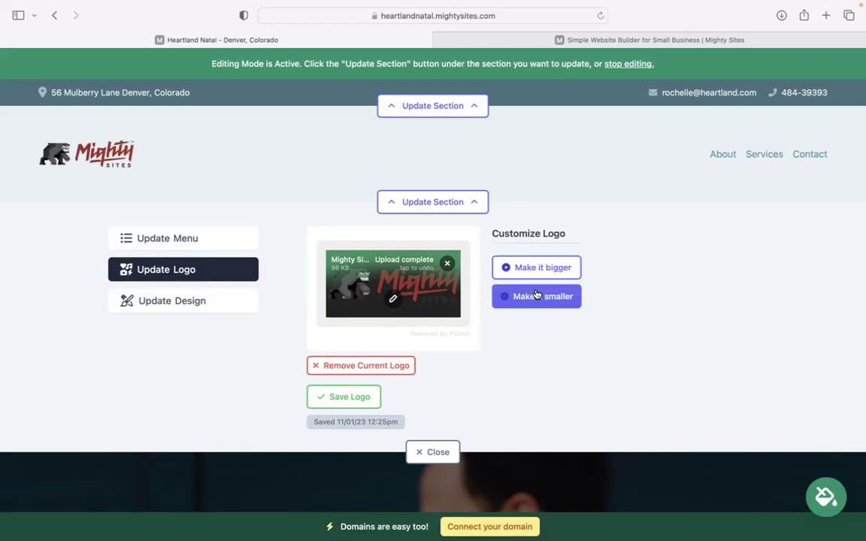
click(537, 268)
- Close the logo editing panel and scroll down the page
click(434, 470)
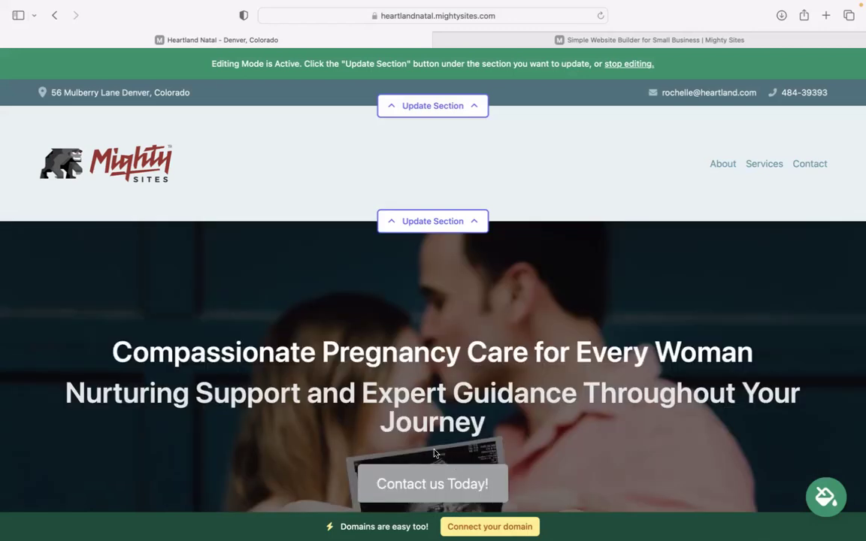
scroll(436, 376, down, 8)
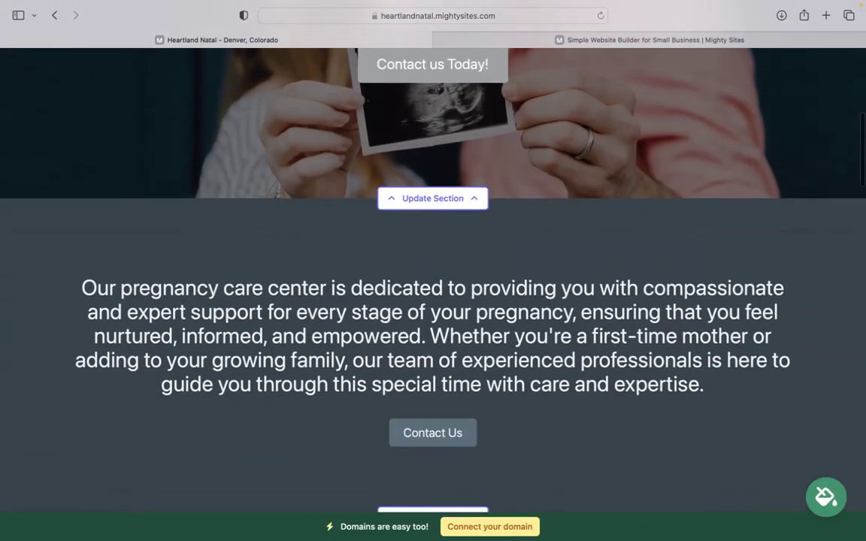
scroll(429, 343, up, 5)
scroll(429, 343, down, 6)
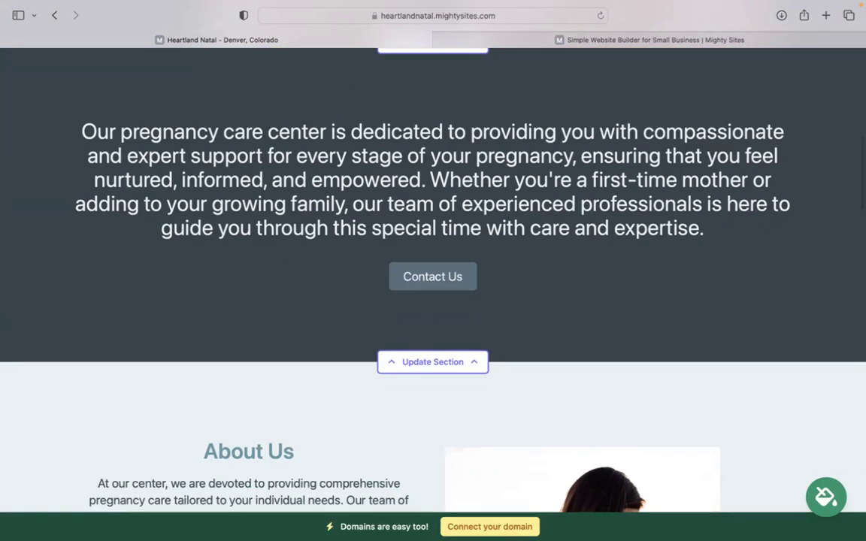
- Preview purple and magenta colour themes, then apply and save the sage green theme
click(827, 497)
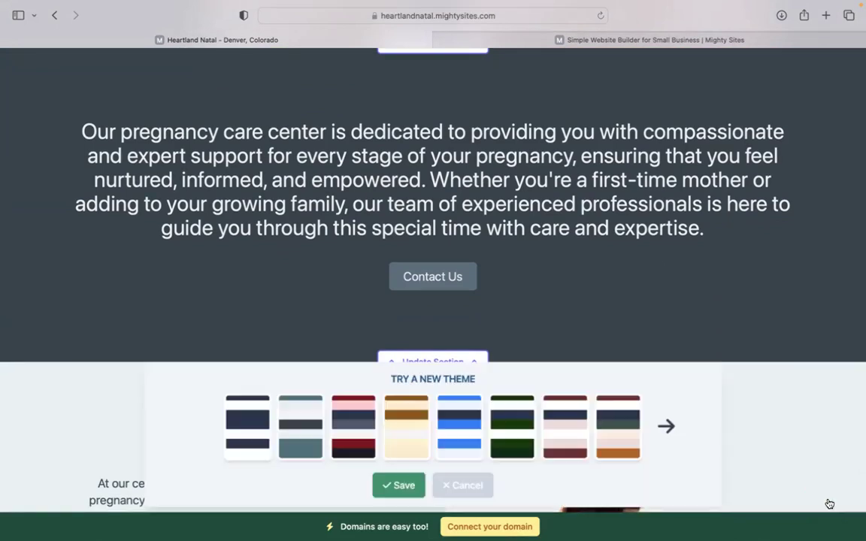
click(667, 427)
click(666, 428)
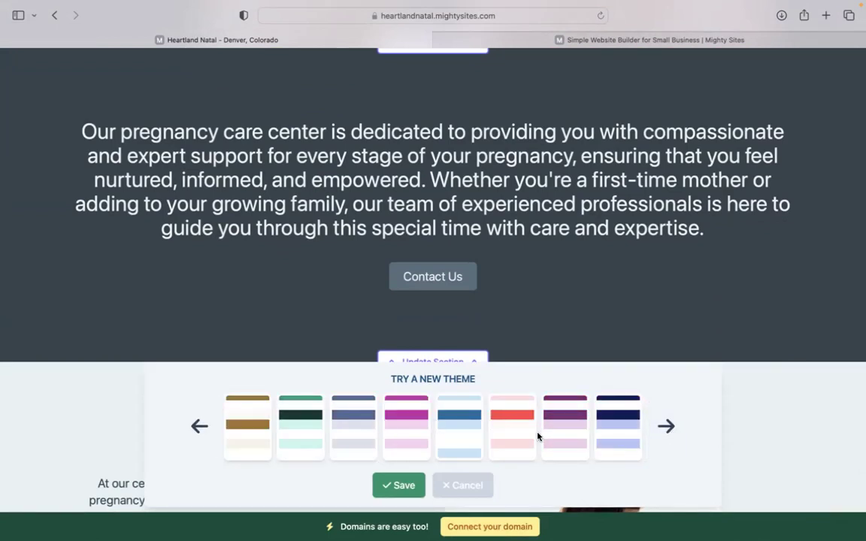
click(517, 409)
click(570, 442)
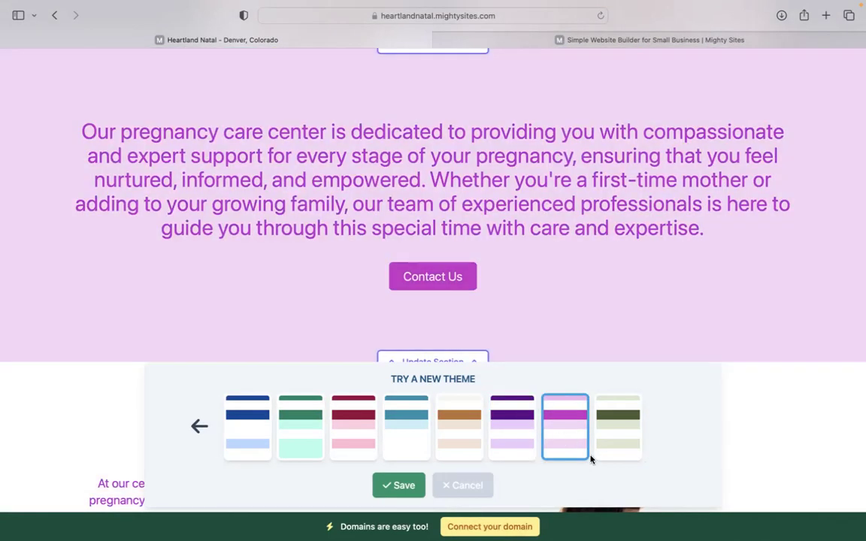
click(599, 456)
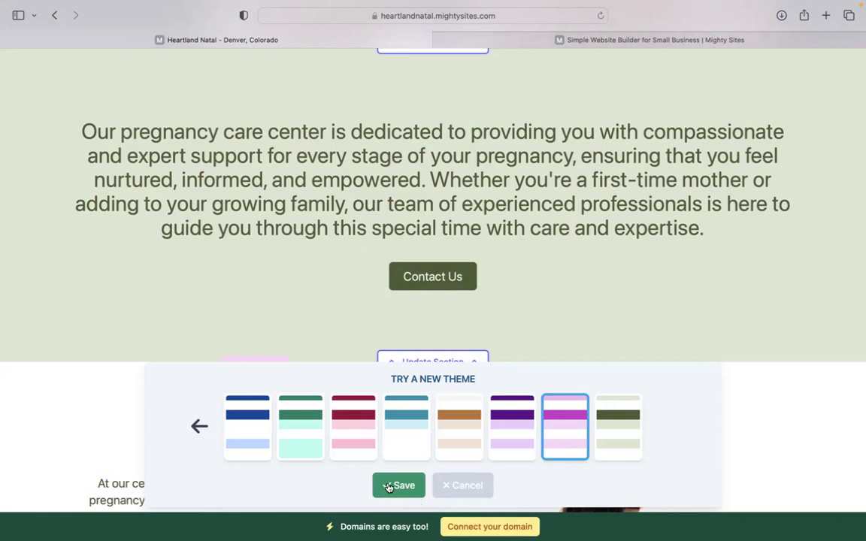
click(389, 487)
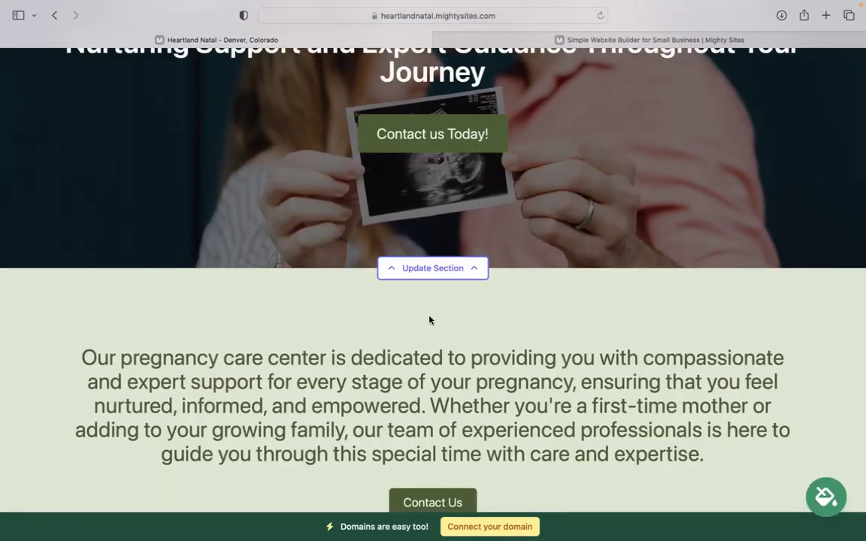
click(428, 267)
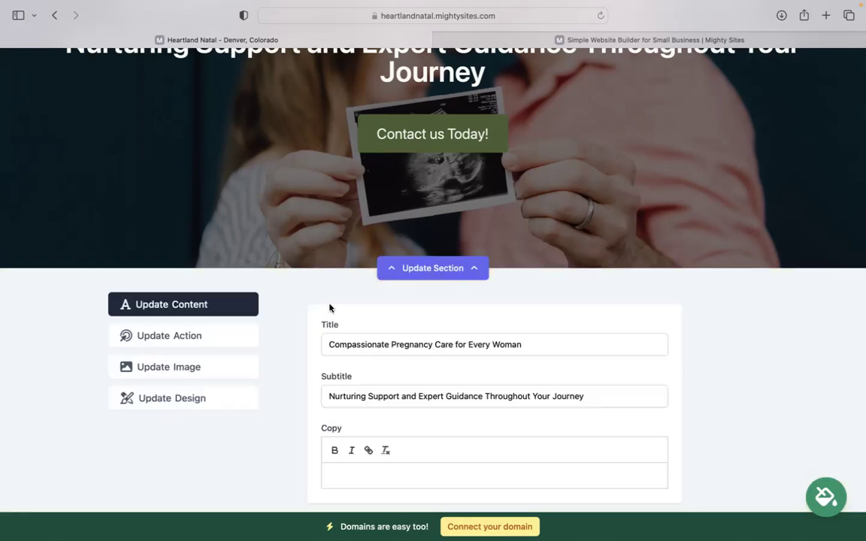
click(184, 366)
scroll(361, 237, down, 2)
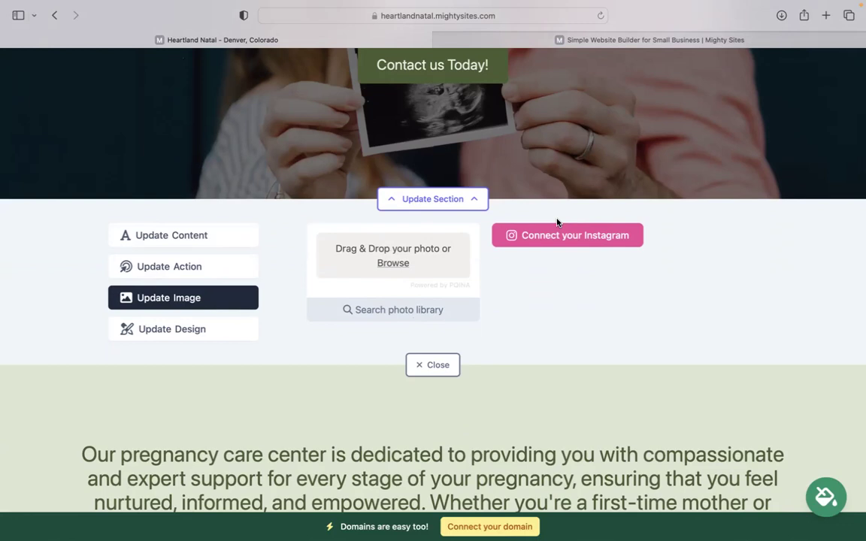
click(247, 267)
click(400, 263)
click(329, 263)
click(471, 100)
scroll(471, 99, up, 2)
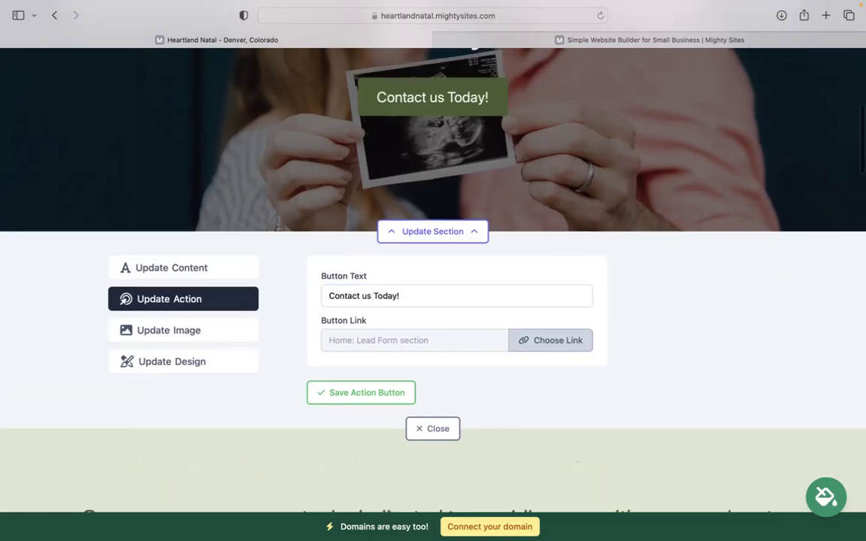
scroll(572, 321, down, 1)
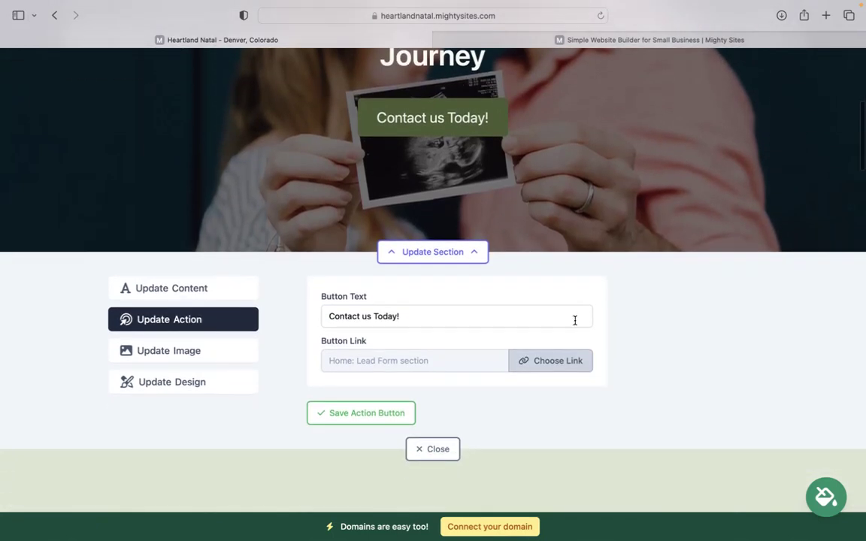
click(560, 367)
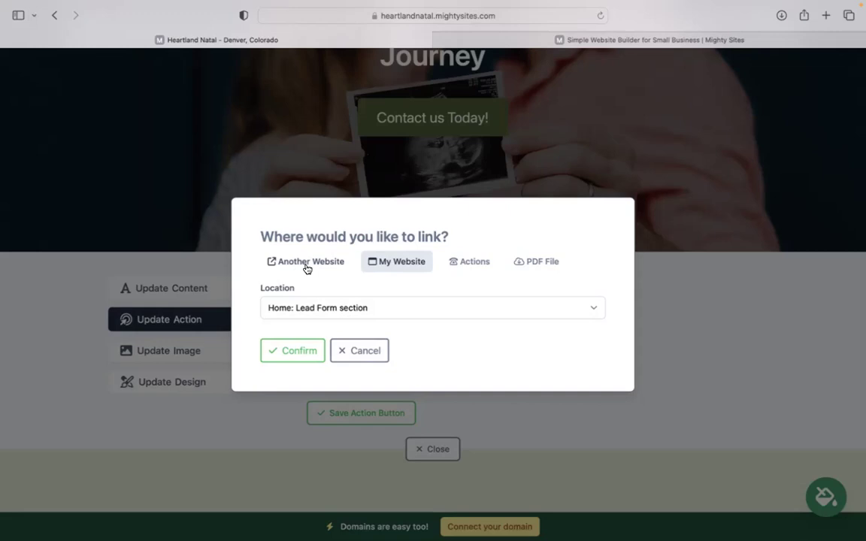
click(305, 263)
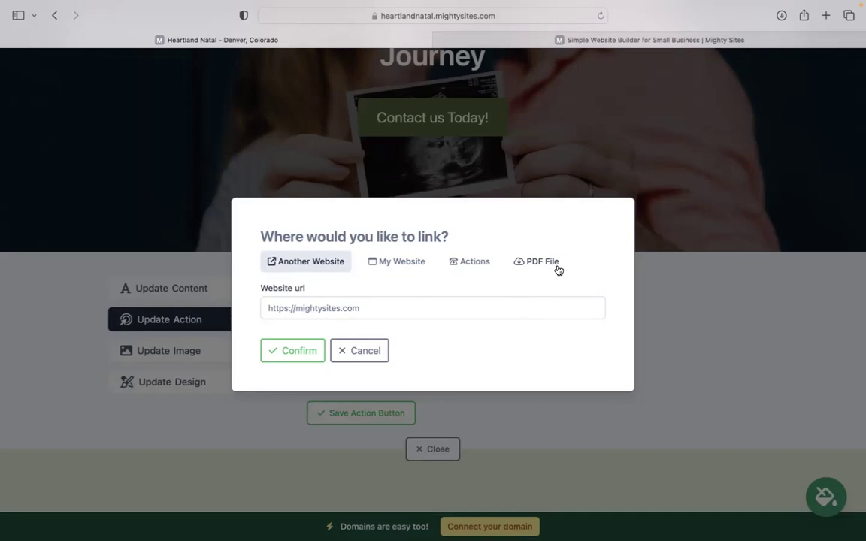
click(344, 351)
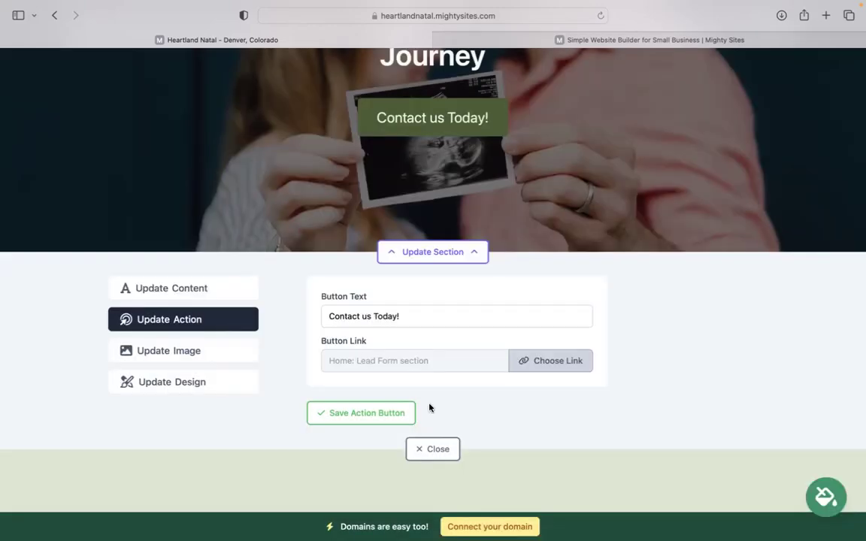
click(443, 449)
scroll(443, 448, down, 15)
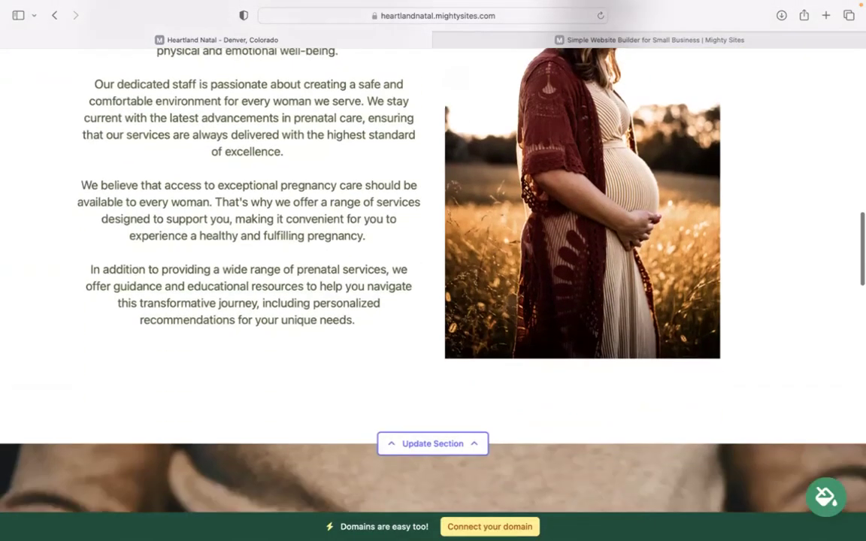
scroll(433, 278, down, 15)
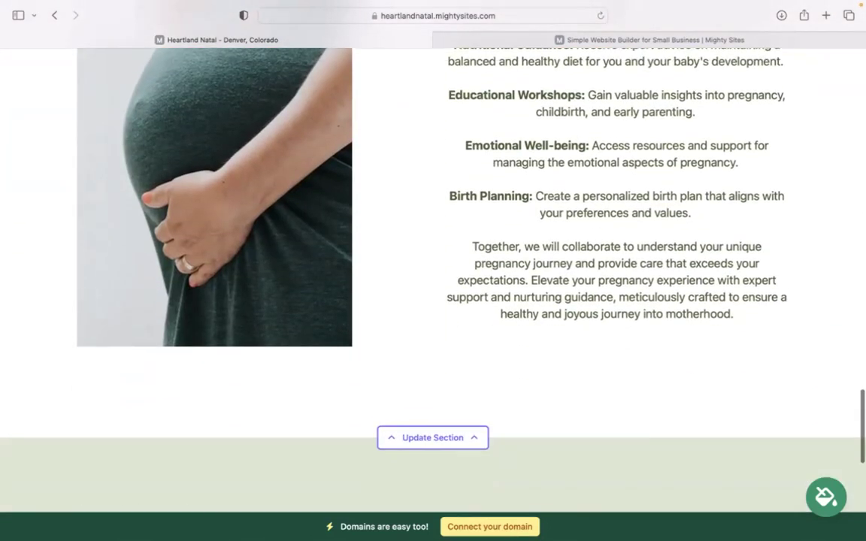
scroll(535, 309, down, 3)
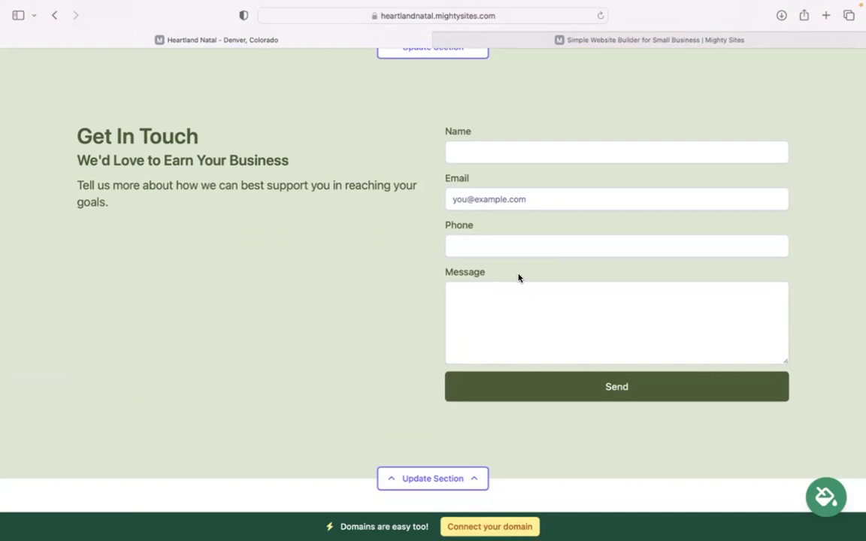
scroll(517, 278, down, 2)
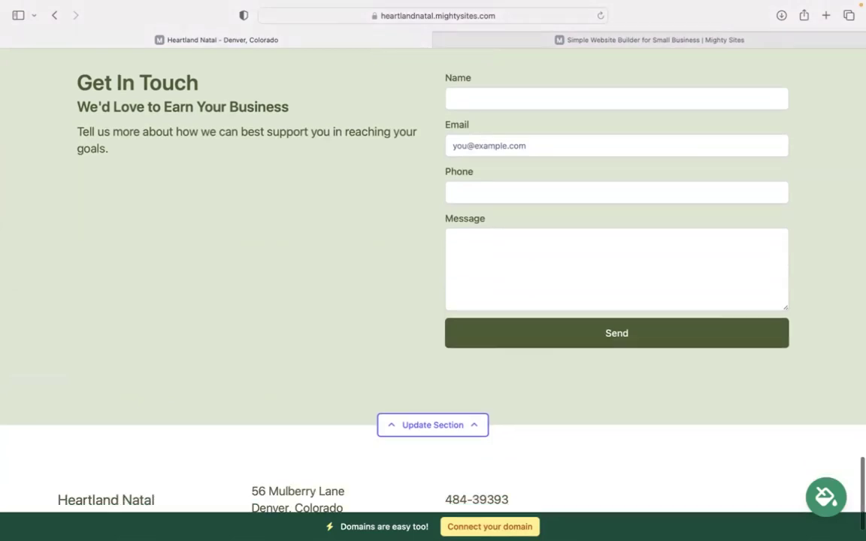
scroll(433, 270, up, 4)
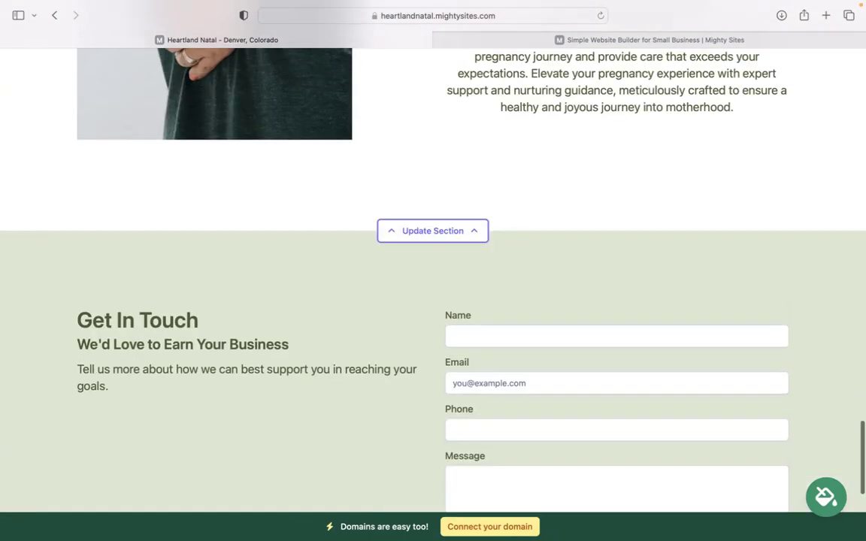
scroll(433, 271, up, 8)
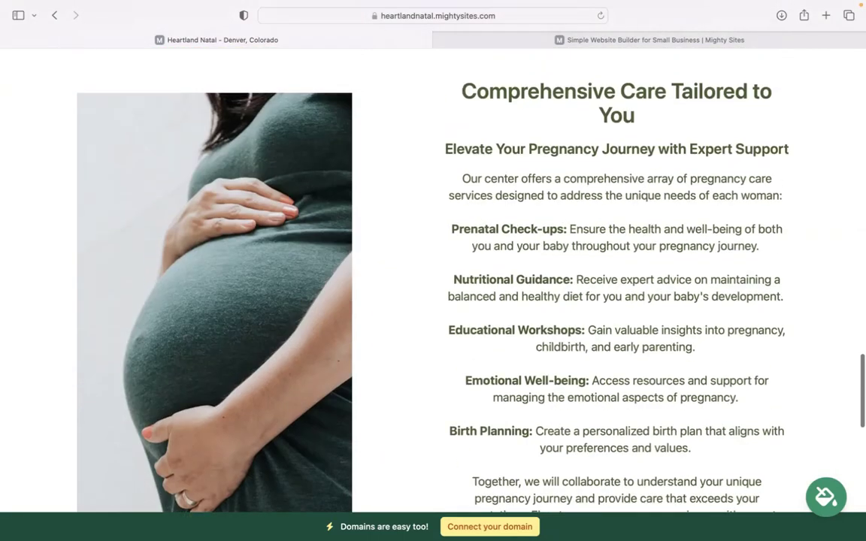
scroll(463, 301, up, 8)
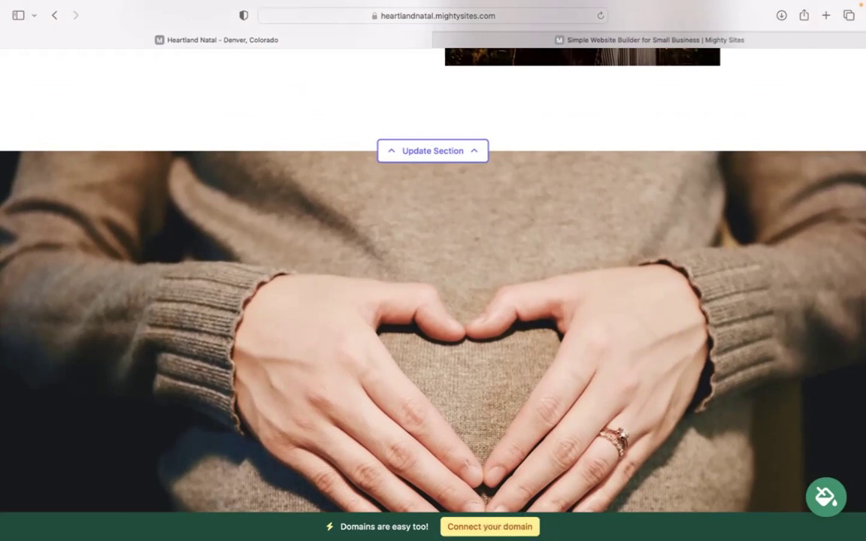
scroll(524, 512, up, 5)
scroll(389, 231, up, 5)
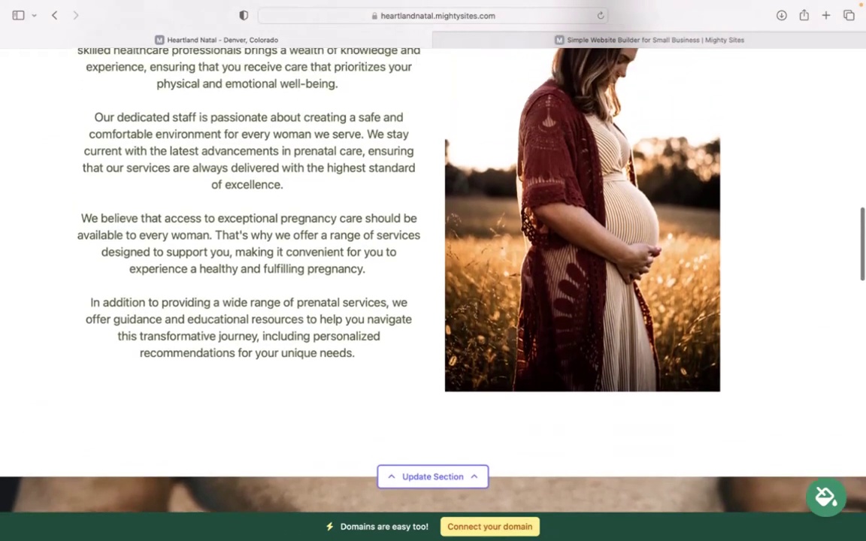
scroll(389, 255, up, 1)
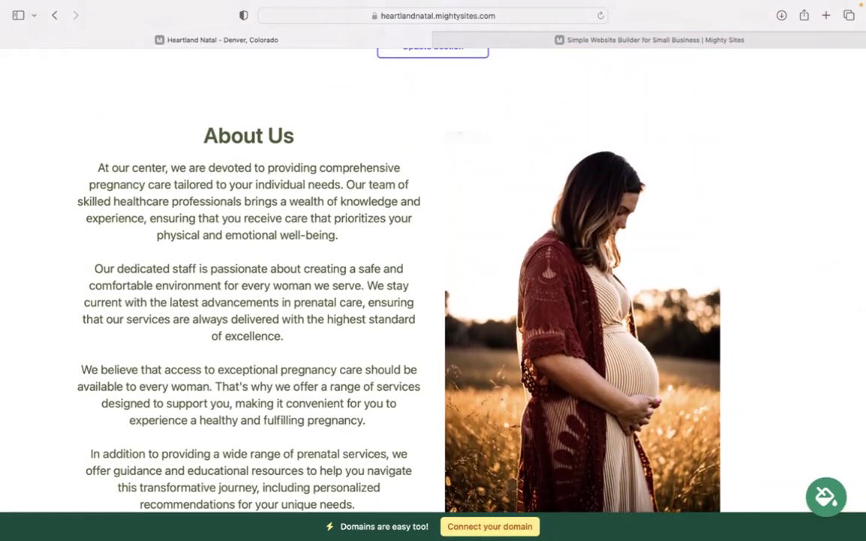
scroll(389, 278, up, 5)
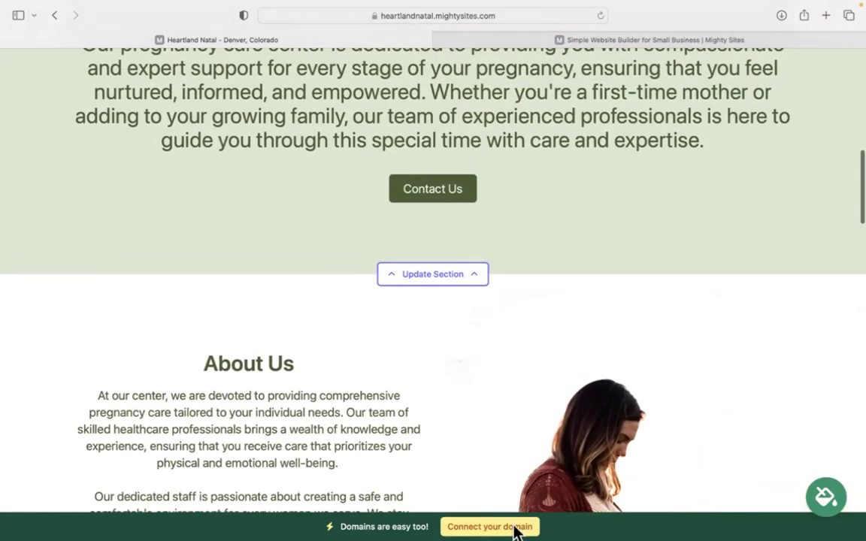
scroll(515, 531, up, 10)
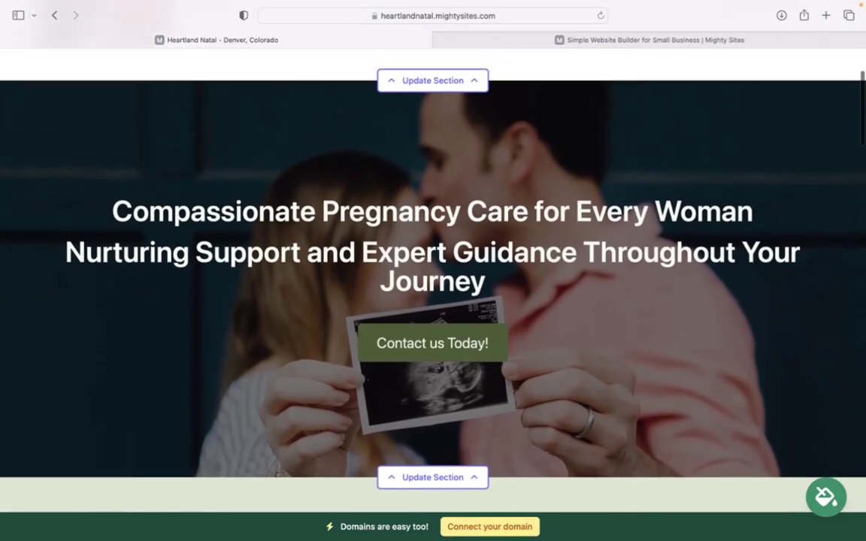
scroll(433, 300, up, 5)
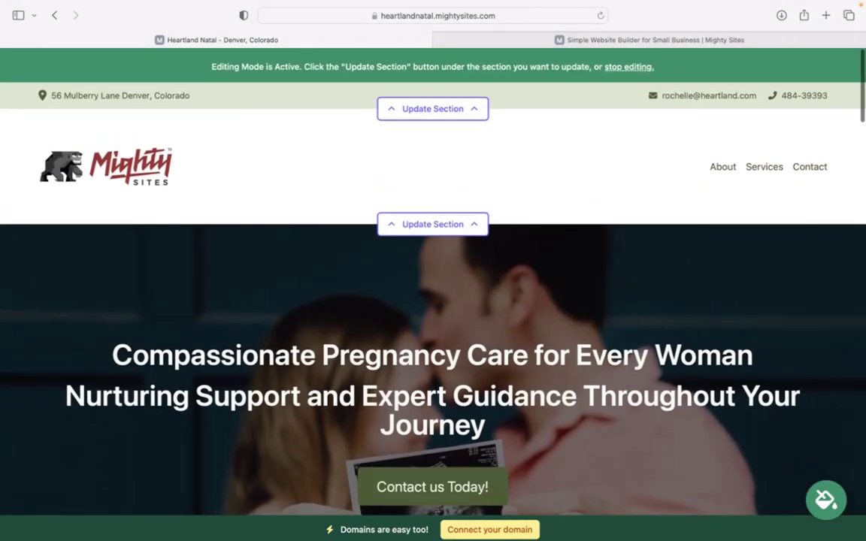